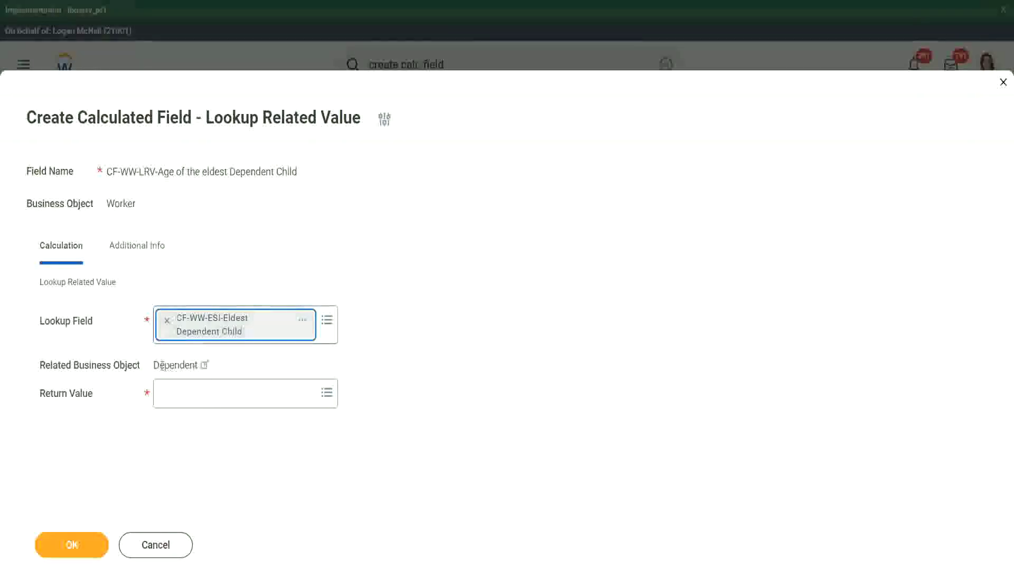
Examine the details of the CF-WW-ESI-Eldest Dependent Child lookup field and its related business object.
drag(154, 366, 204, 364)
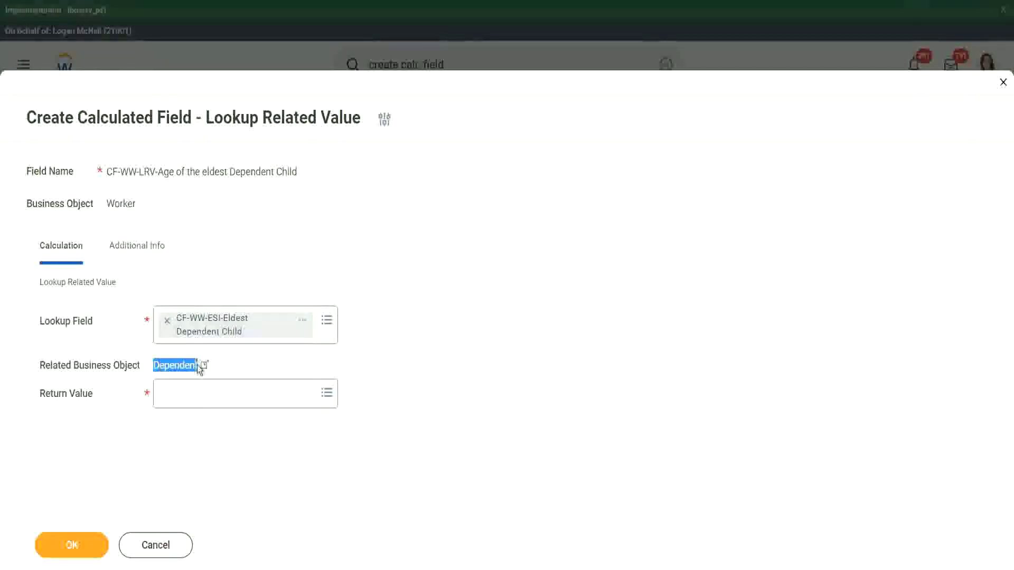
click(302, 326)
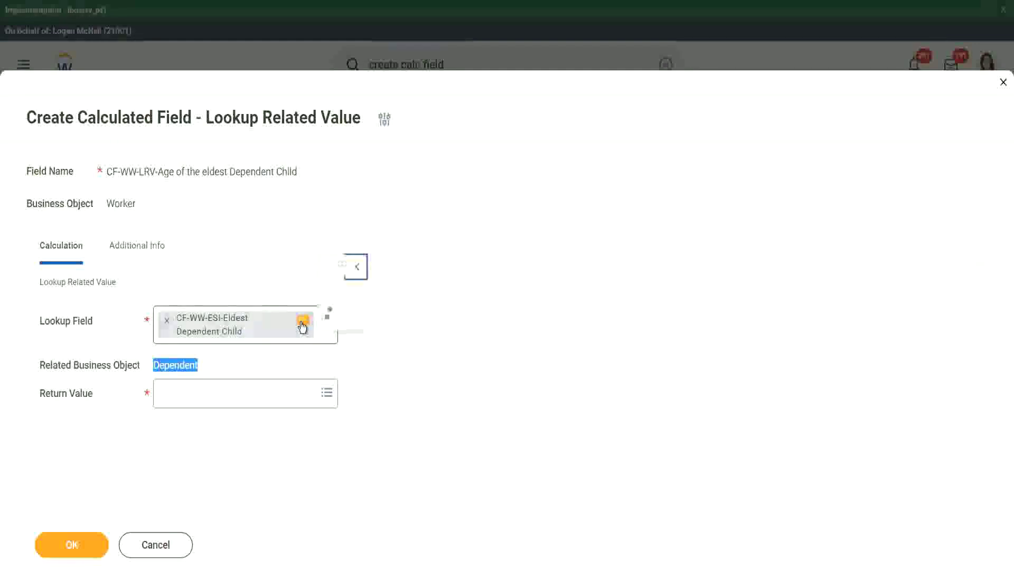
click(397, 265)
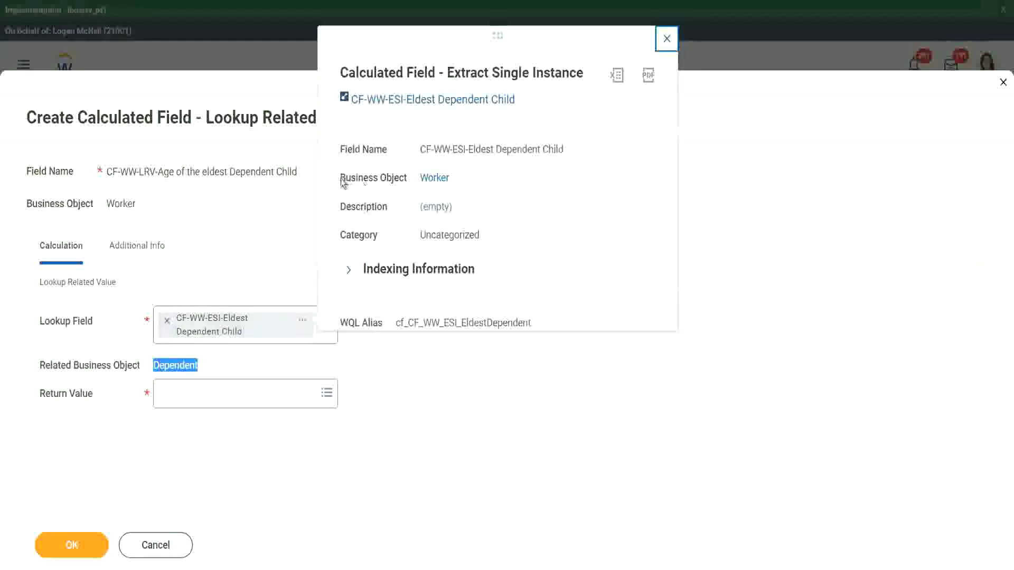
drag(340, 178, 412, 179)
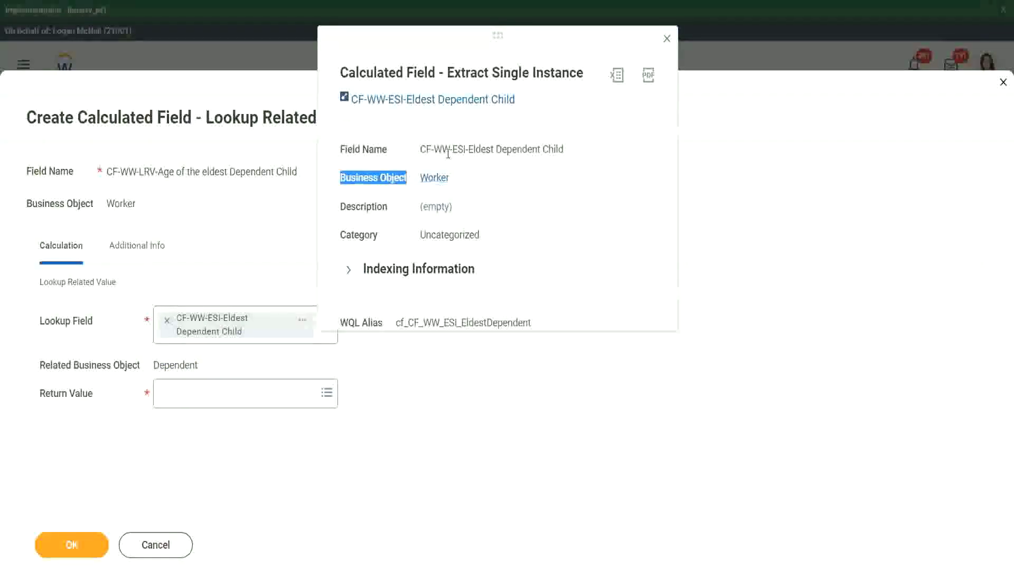
drag(457, 149, 428, 181)
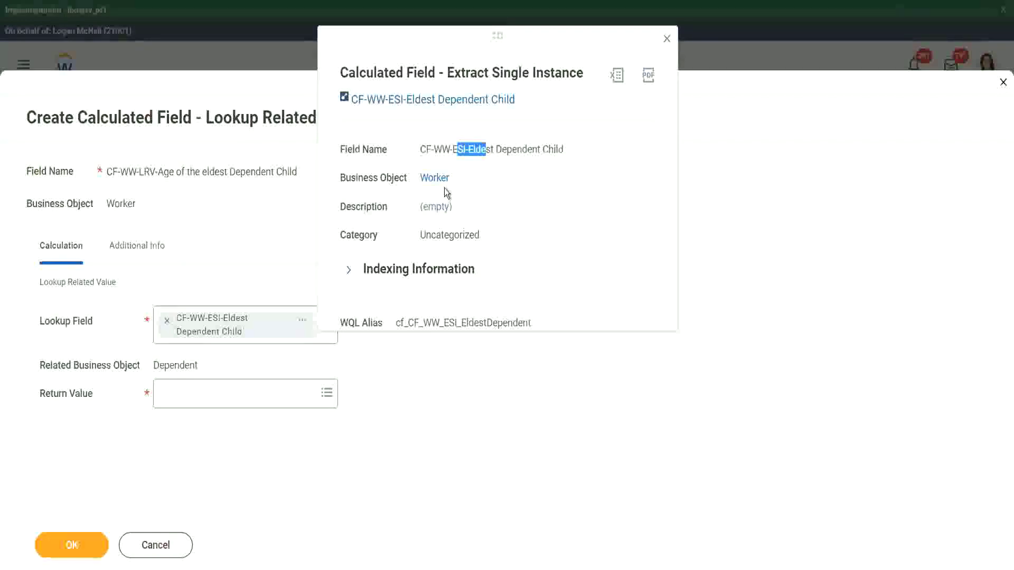
click(472, 181)
click(667, 38)
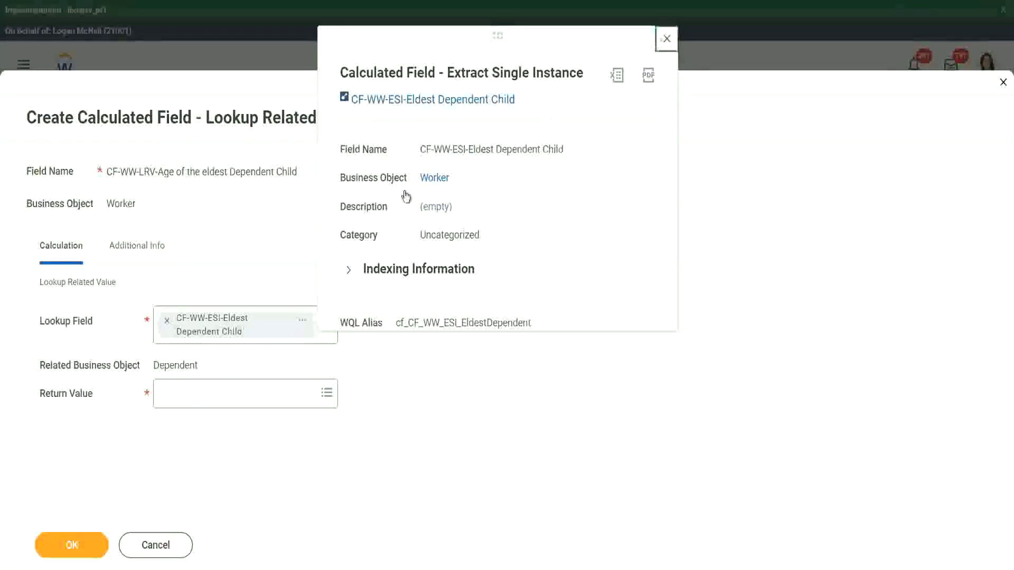
drag(153, 365, 199, 364)
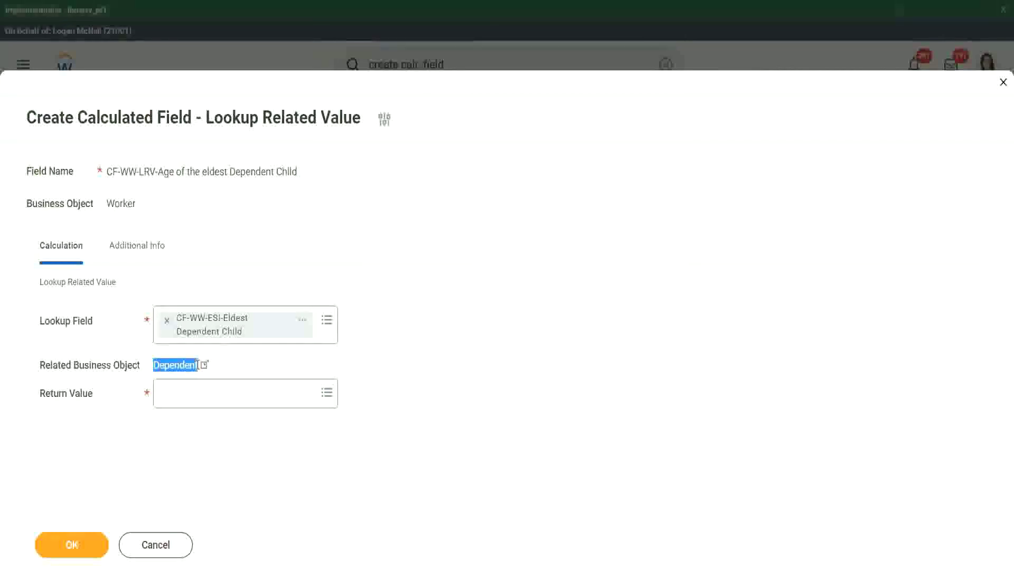
Set the Return Value of the Lookup Related Value calculation to the Age field.
click(179, 399)
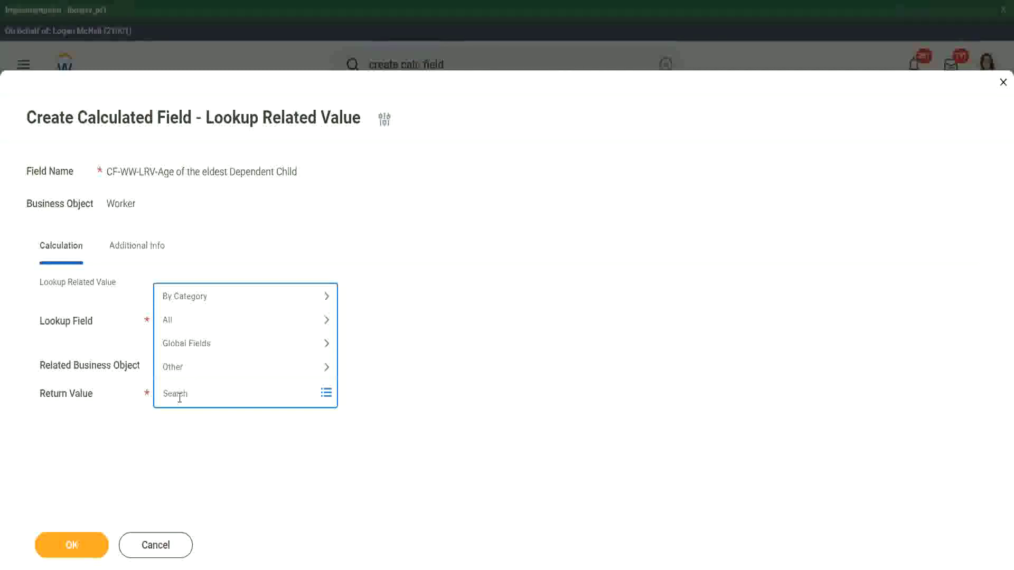
text(age)
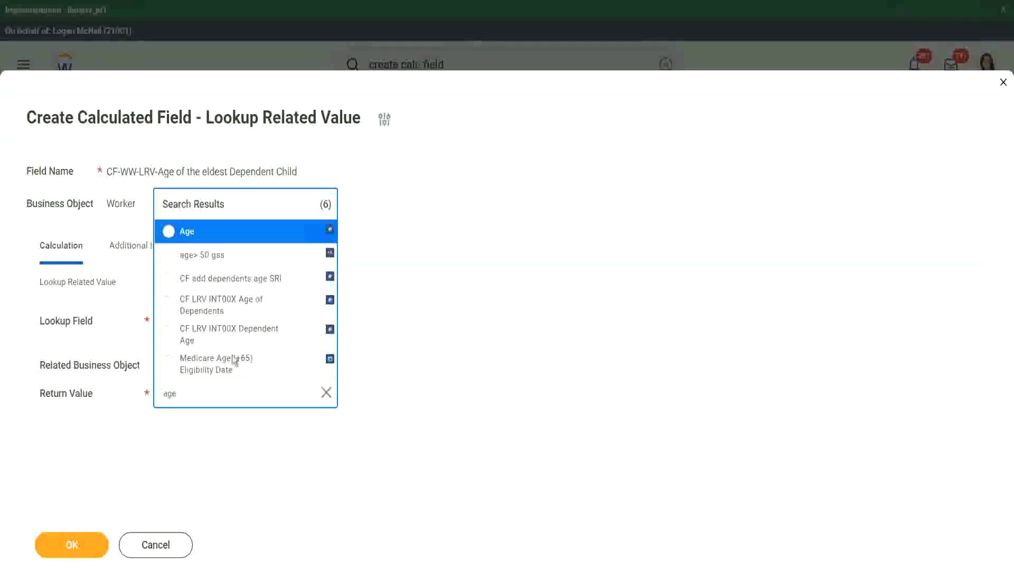
click(259, 238)
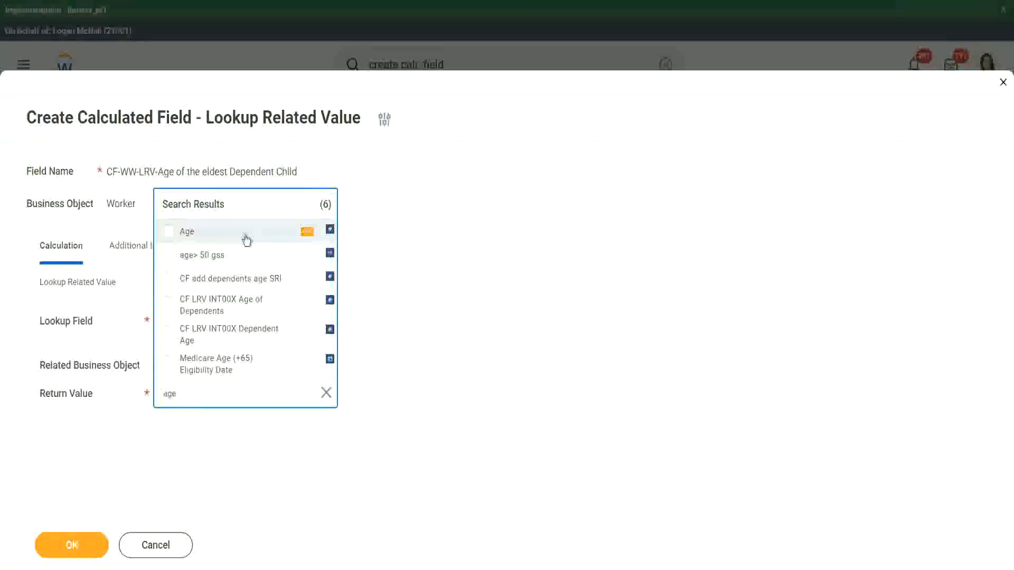
Review the report field details of the Age return value, including its business object and description.
click(230, 385)
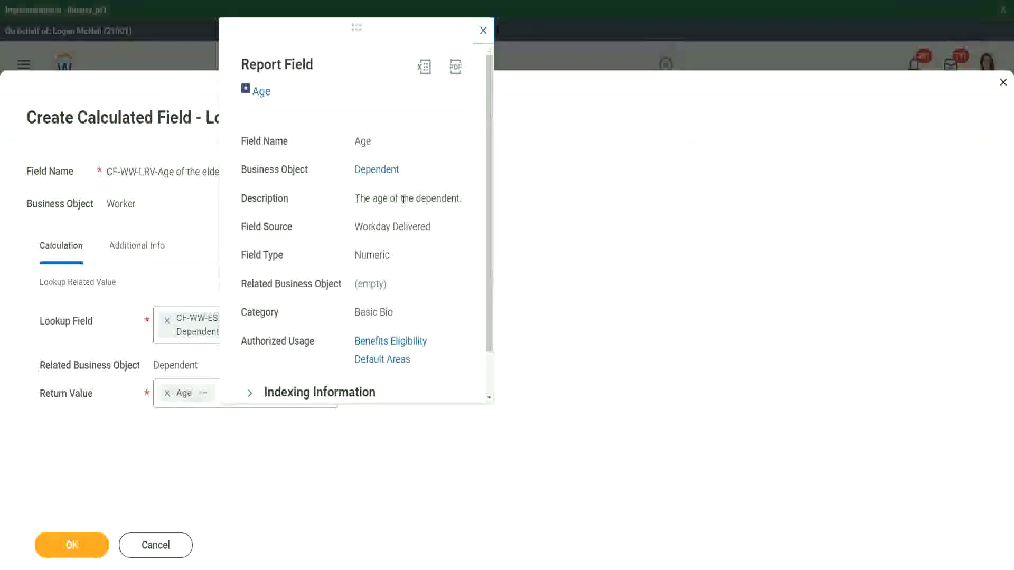
drag(355, 198, 461, 196)
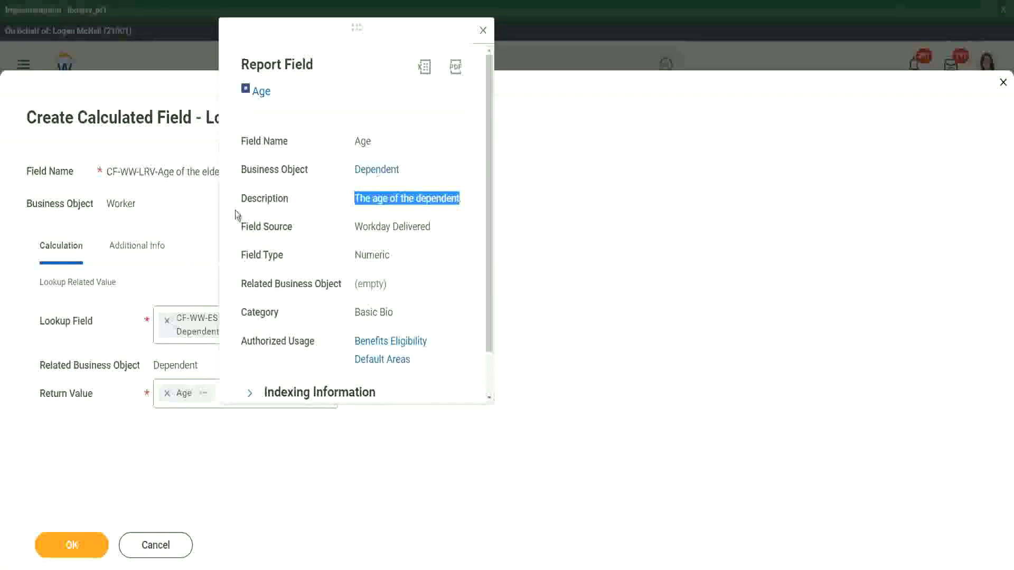
click(170, 226)
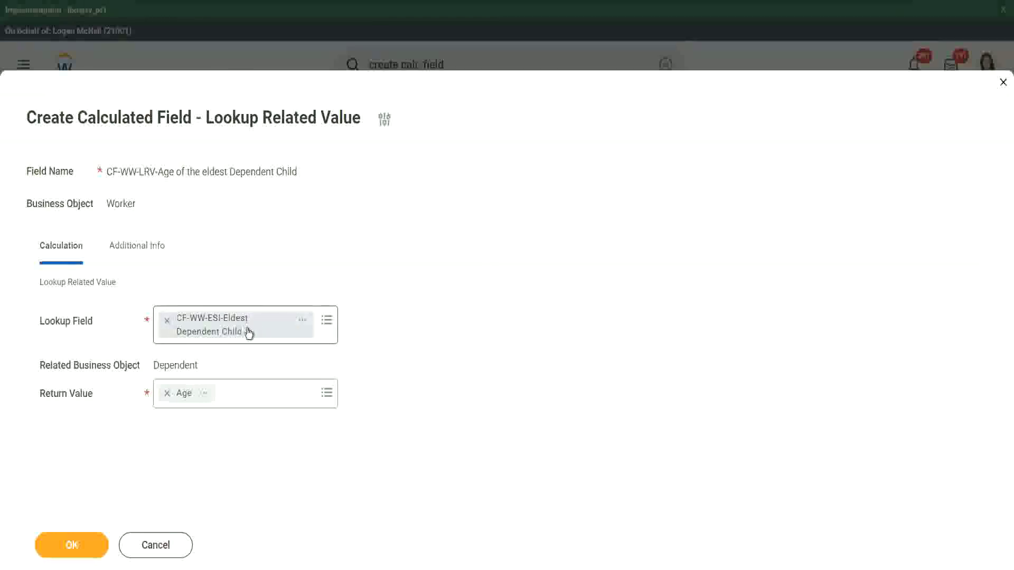
Save the calculated field, copy its name from the save confirmation and finish the task.
click(80, 545)
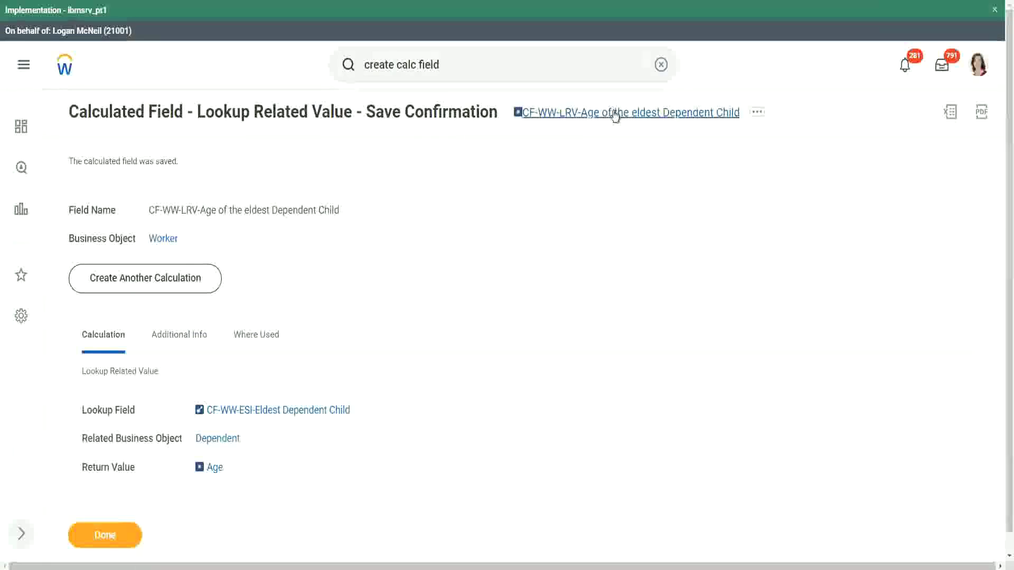
right_click(610, 113)
click(639, 173)
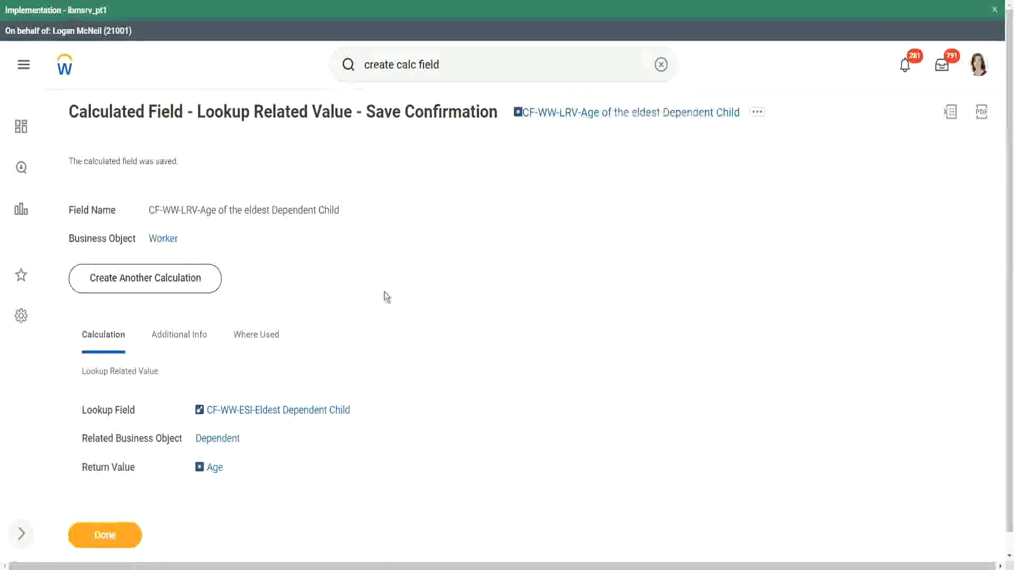
click(106, 534)
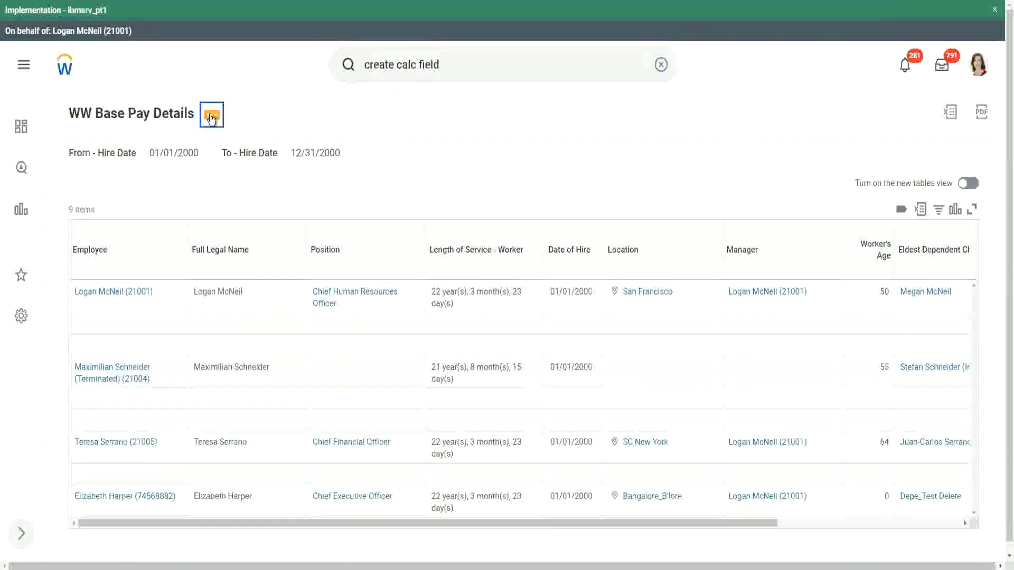
Open the WW Base Pay Details custom report for editing.
click(211, 119)
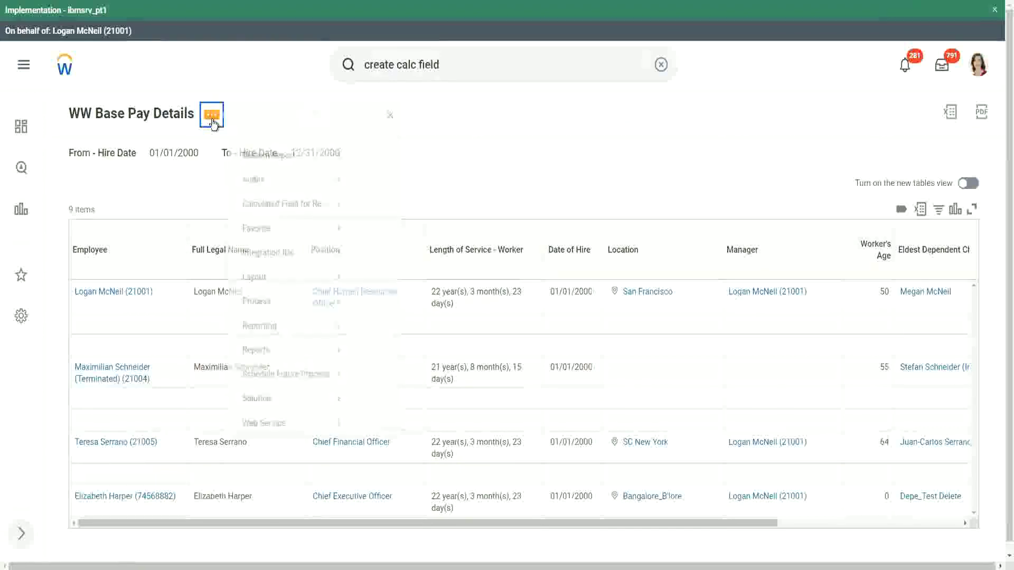
mouse_move(276, 176)
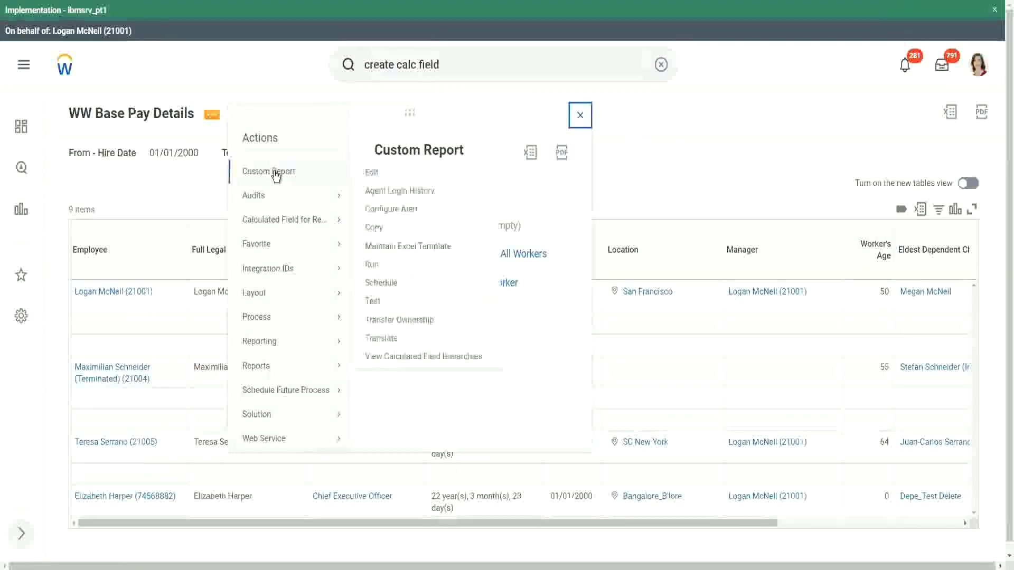
click(373, 174)
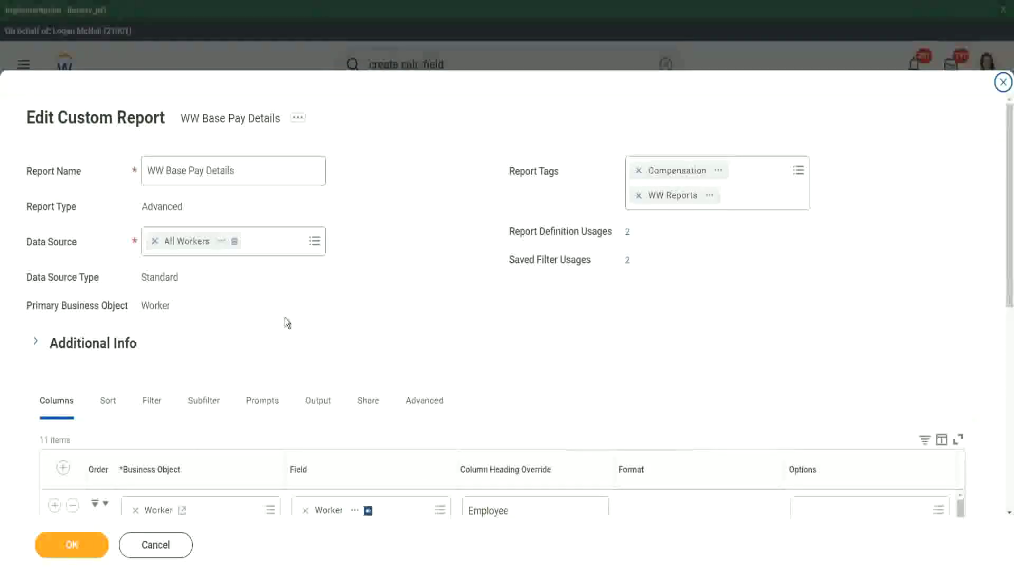
Add a Worker column below Eldest Dependent Child using the field CF-WW-LRV-Age of the eldest Dependent Child.
scroll(284, 318, down, 8)
scroll(281, 274, down, 3)
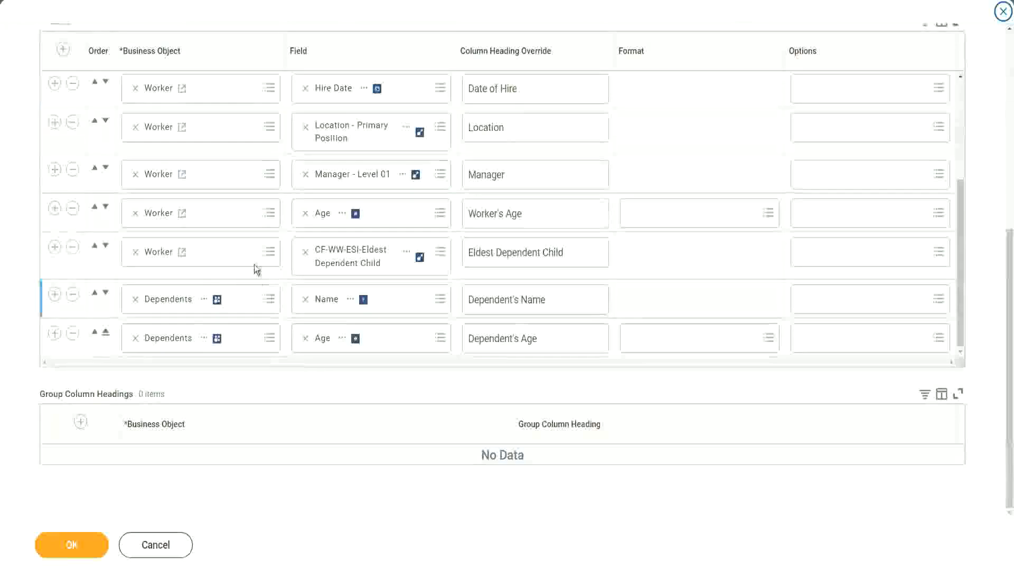
click(54, 247)
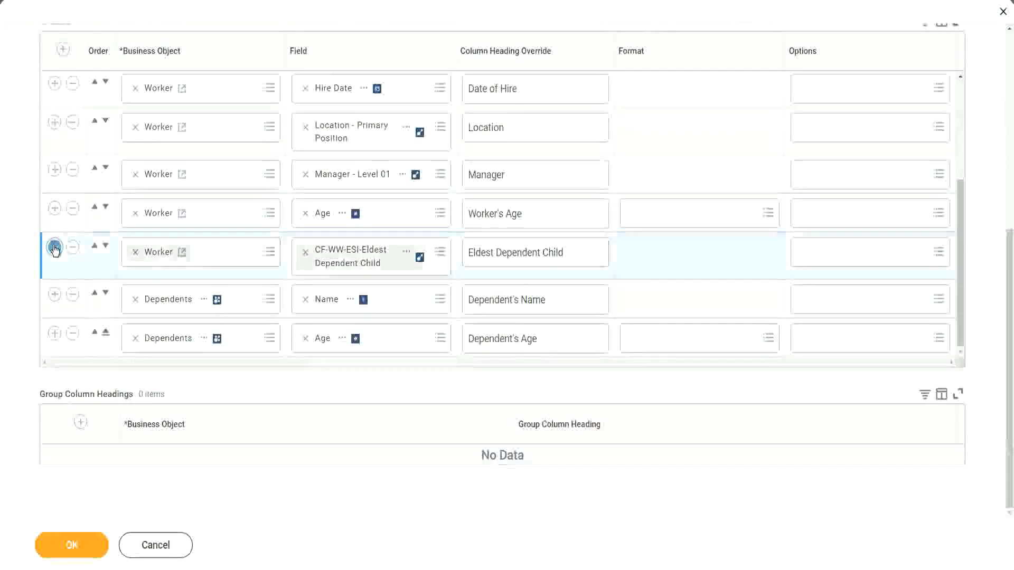
click(334, 307)
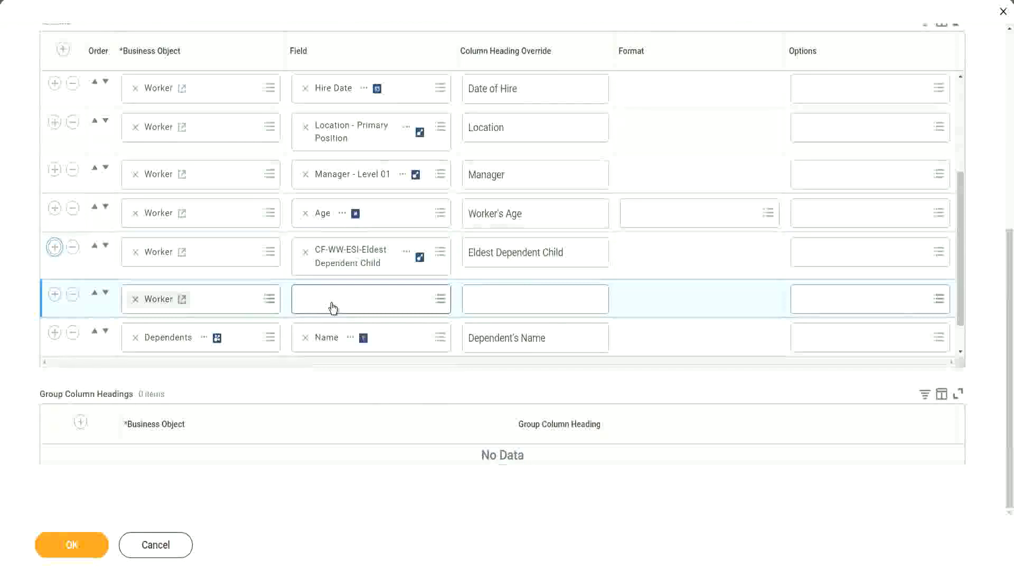
key(ctrl+v)
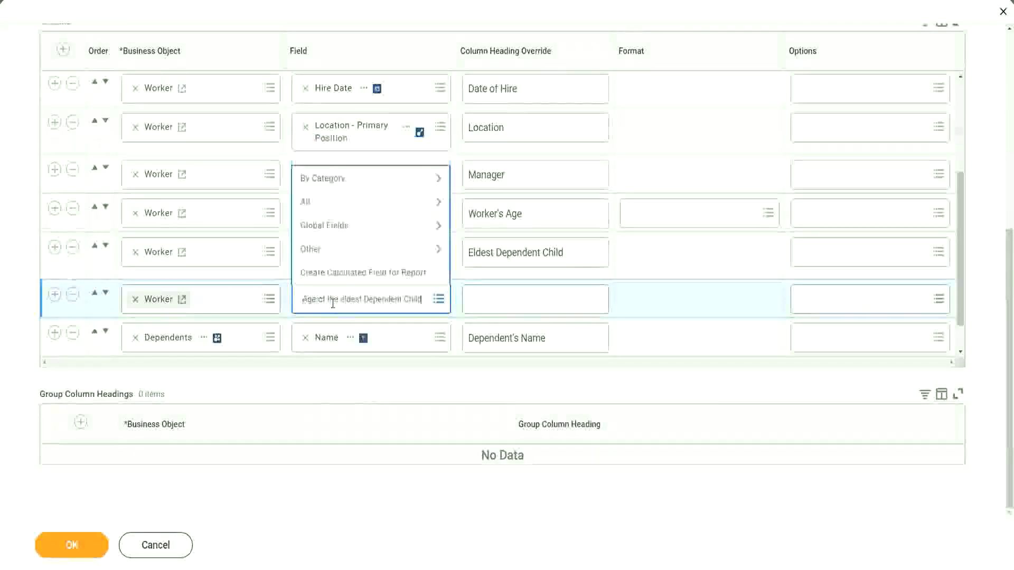
key(Return)
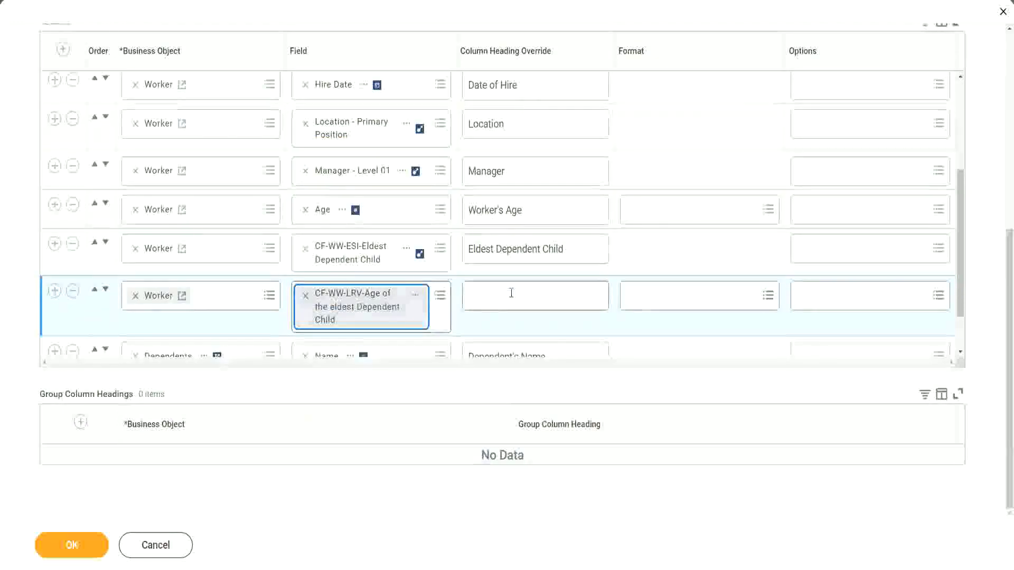
Override the new column's heading with "Age of the Eldest Dependent Child" and save the report.
click(512, 293)
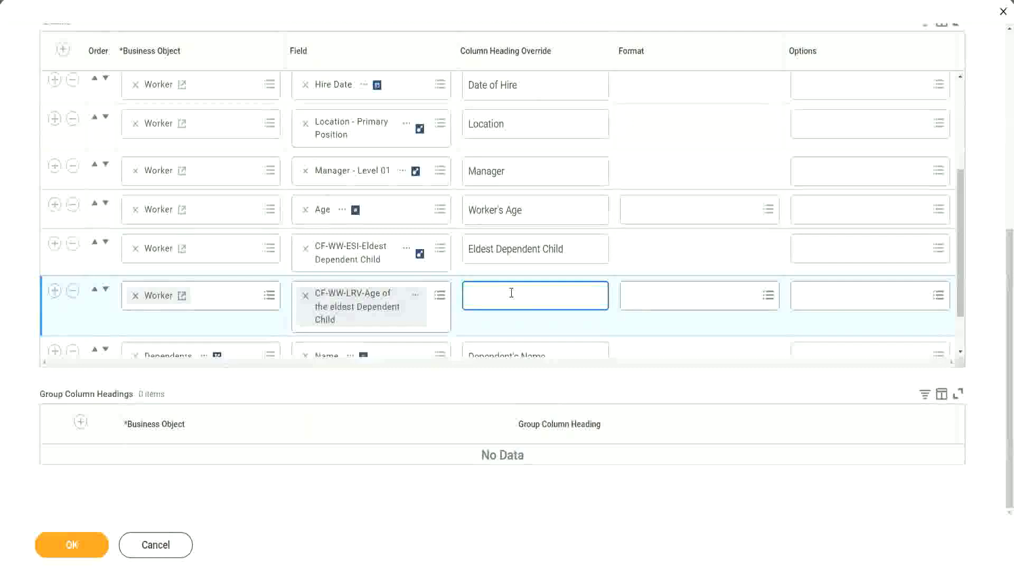
text(Age of the E)
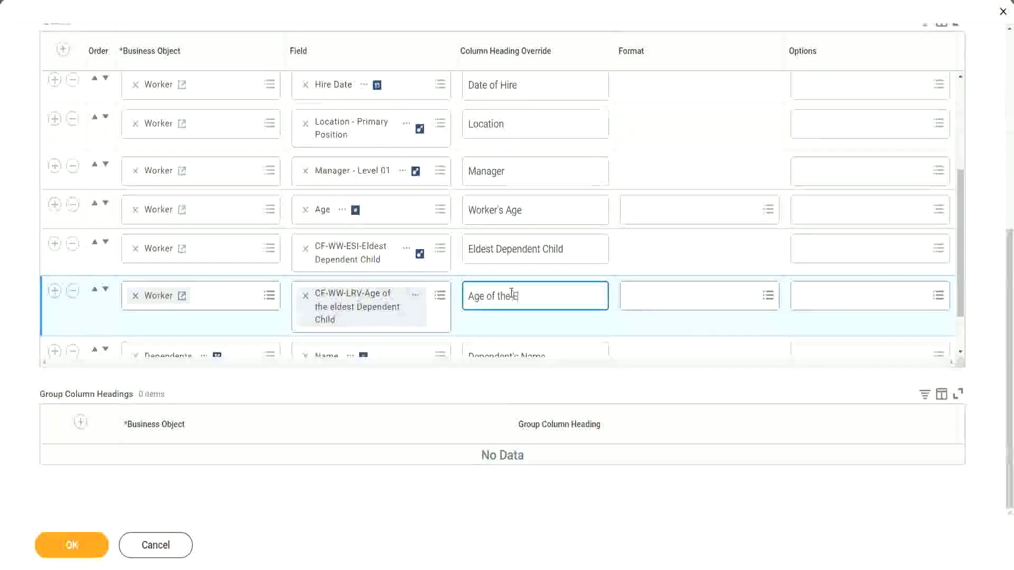
text(ldest De)
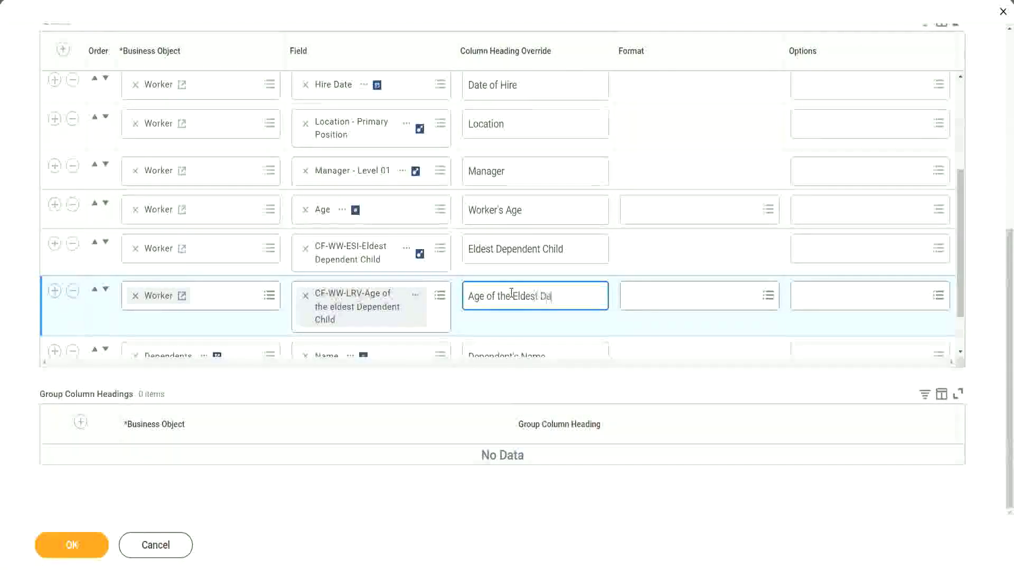
text(pendent Child)
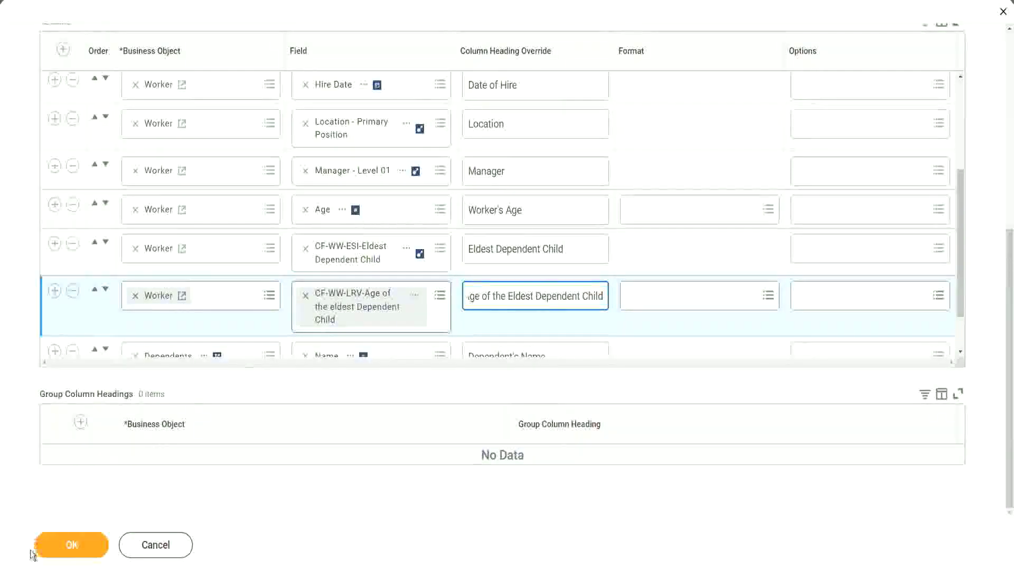
click(60, 552)
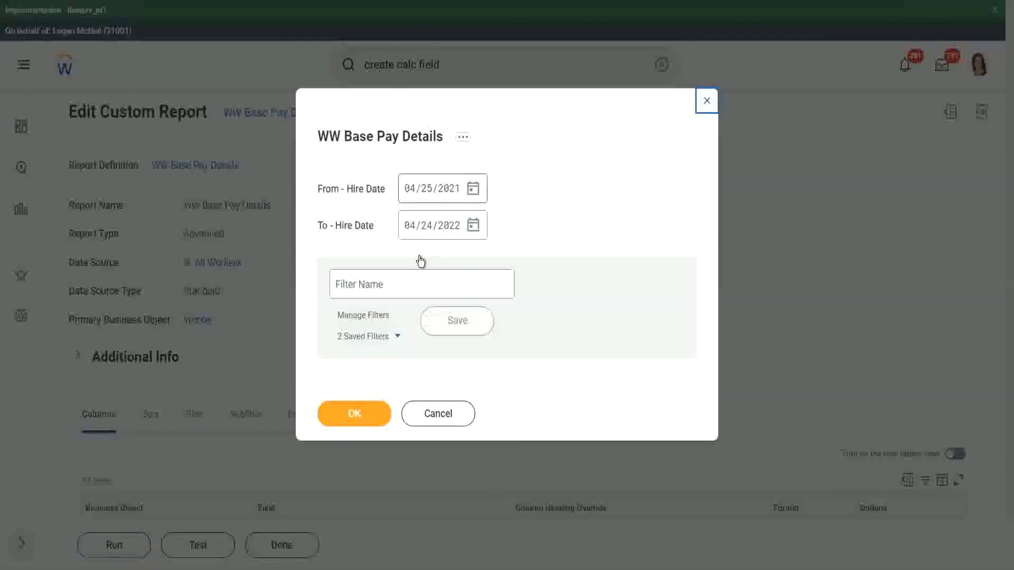
Set the report's hire date range from 01/01/2000 to 12/31/2000.
text(01/01/20)
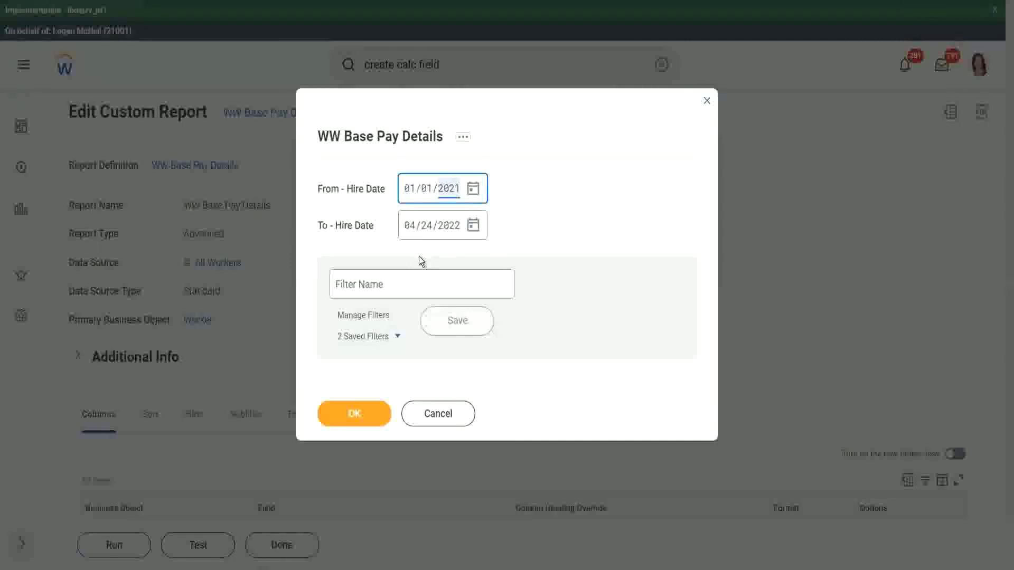
text(00)
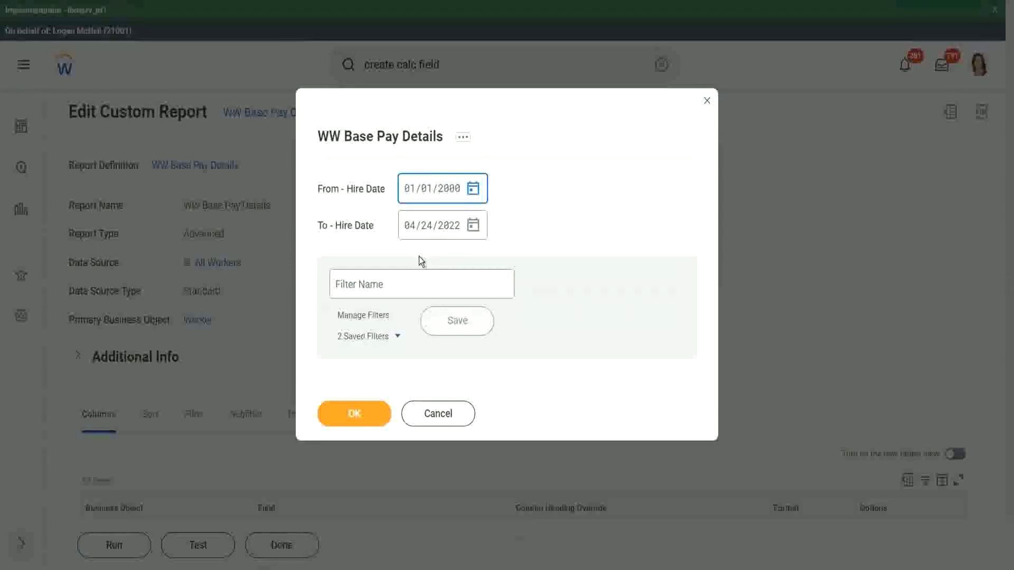
key(Tab)
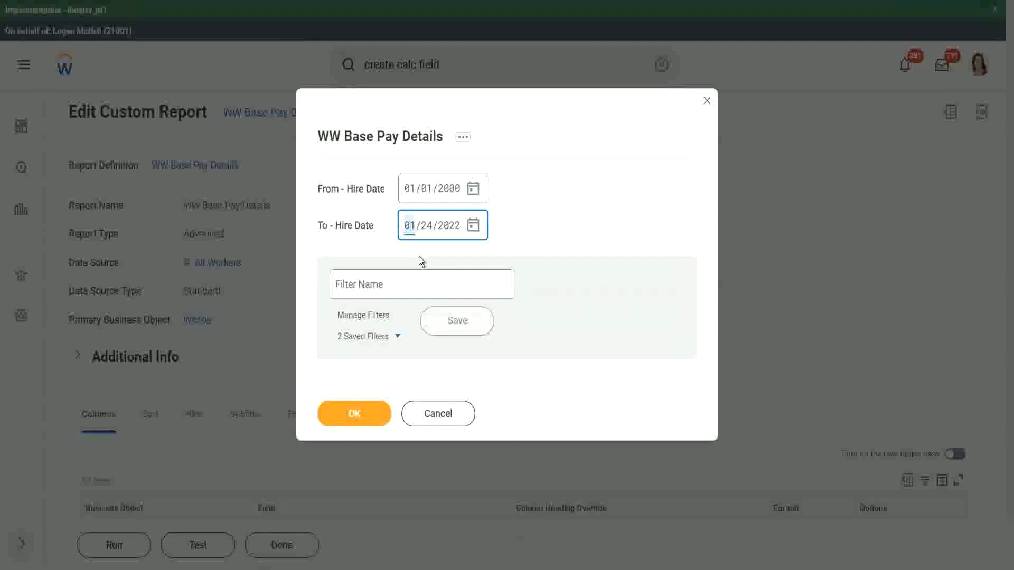
text(12/31/)
text(2000)
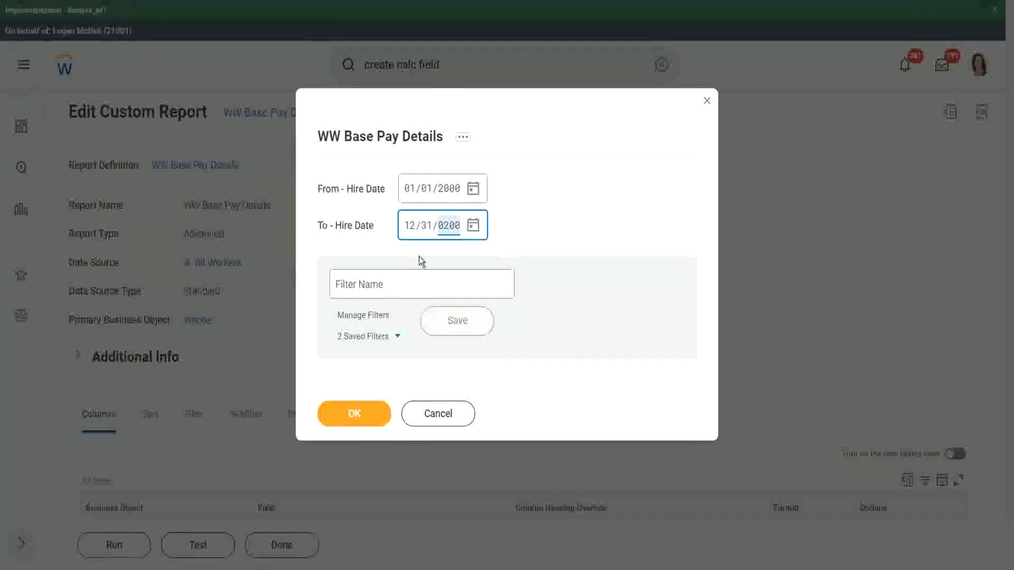
Save the hire date prompt values as a filter named 2000.
click(390, 282)
text(2000)
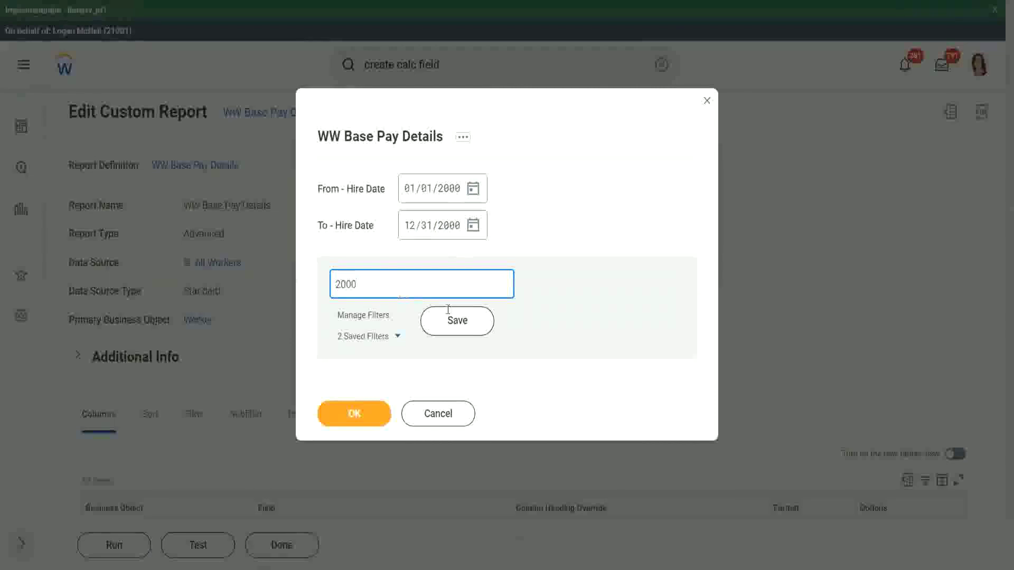
click(449, 313)
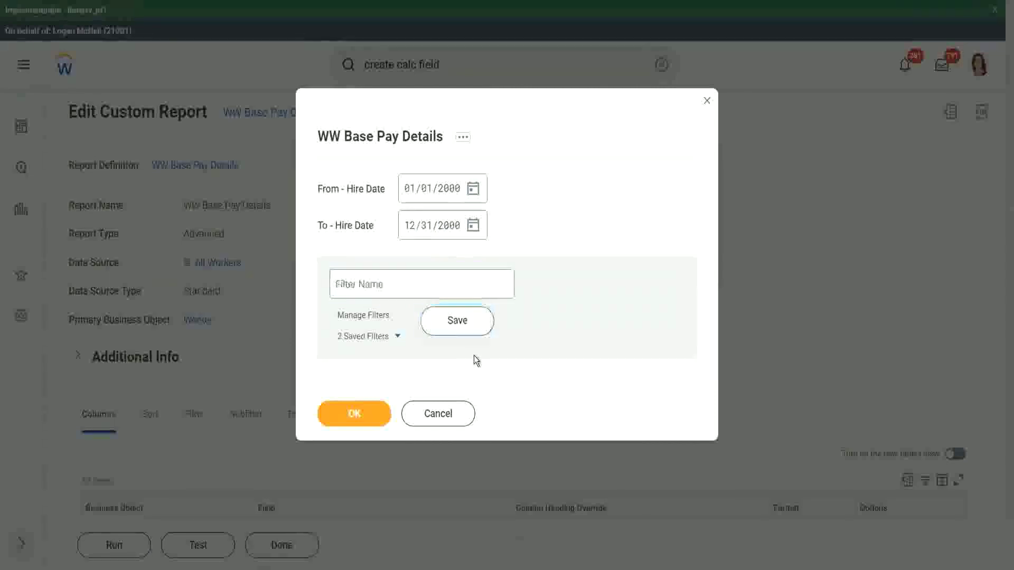
Run the report for the entered hire dates and compare each eldest dependent child's age with the ages listed under Dependents.
click(350, 416)
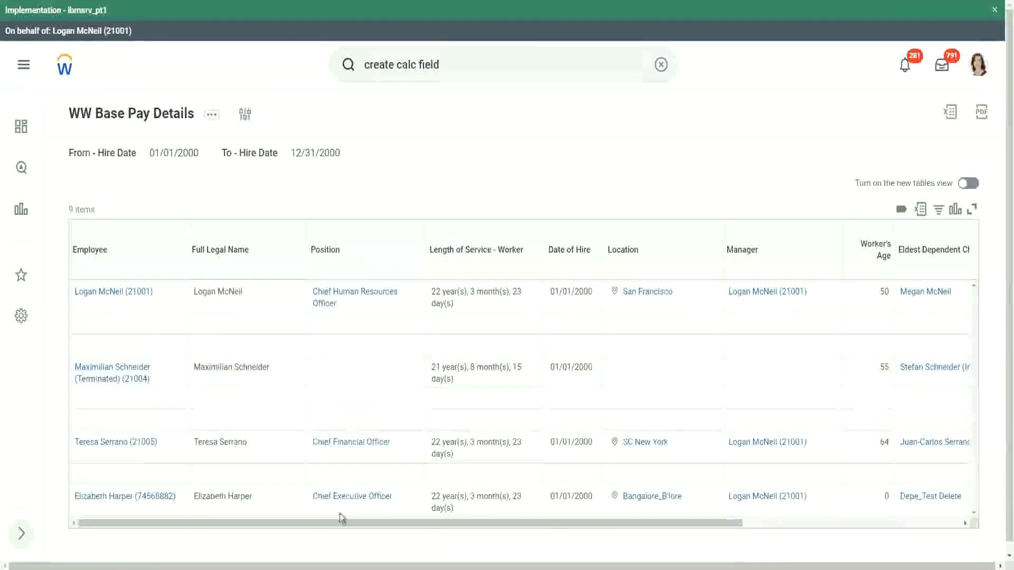
drag(334, 523, 669, 213)
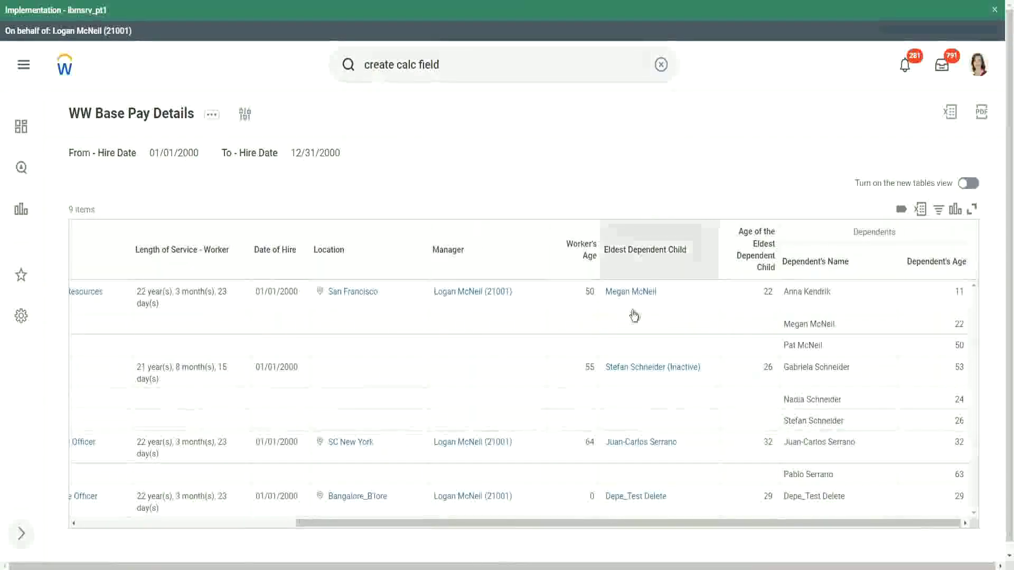
double_click(767, 291)
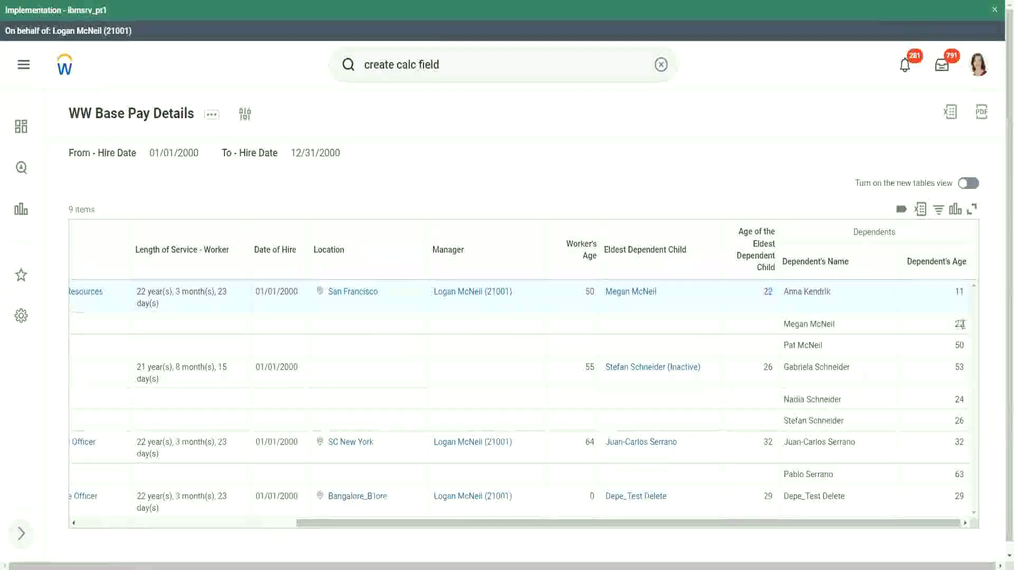
double_click(958, 324)
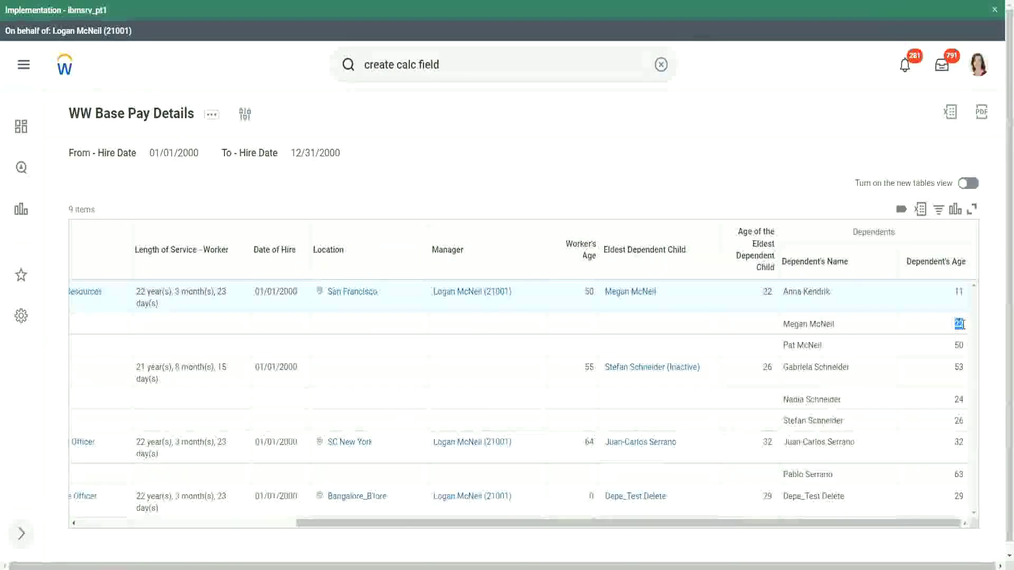
double_click(767, 292)
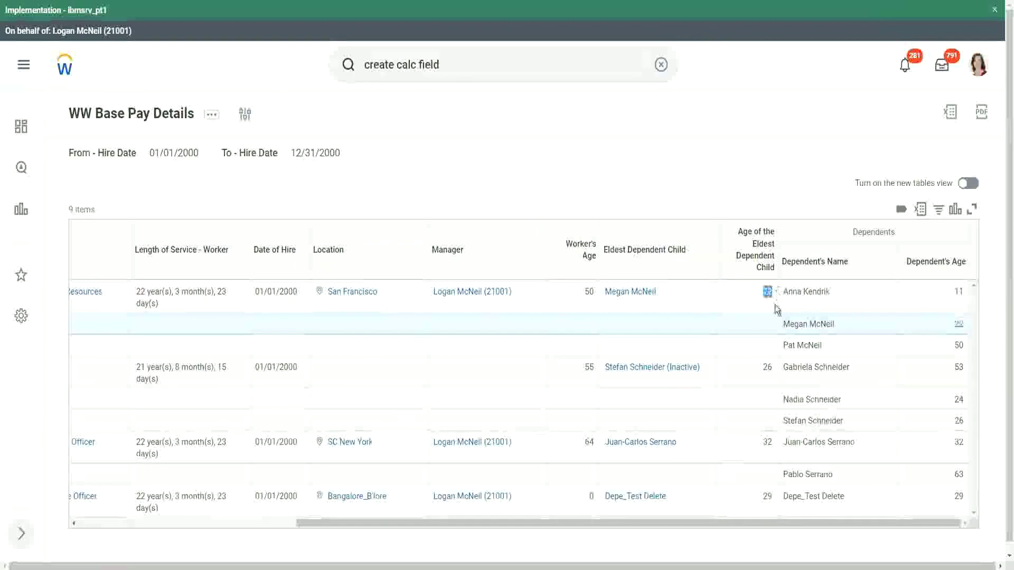
double_click(767, 367)
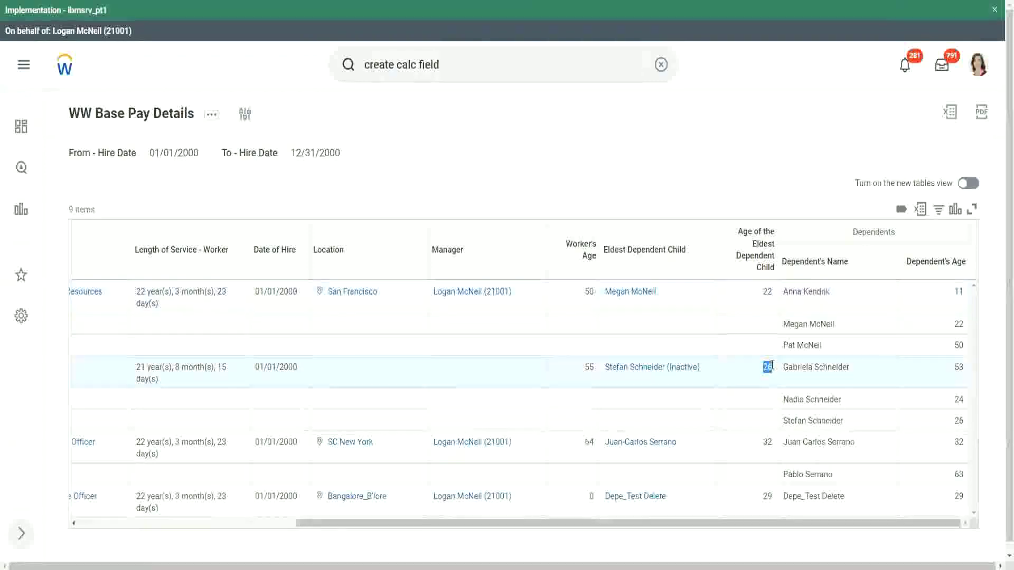
double_click(768, 442)
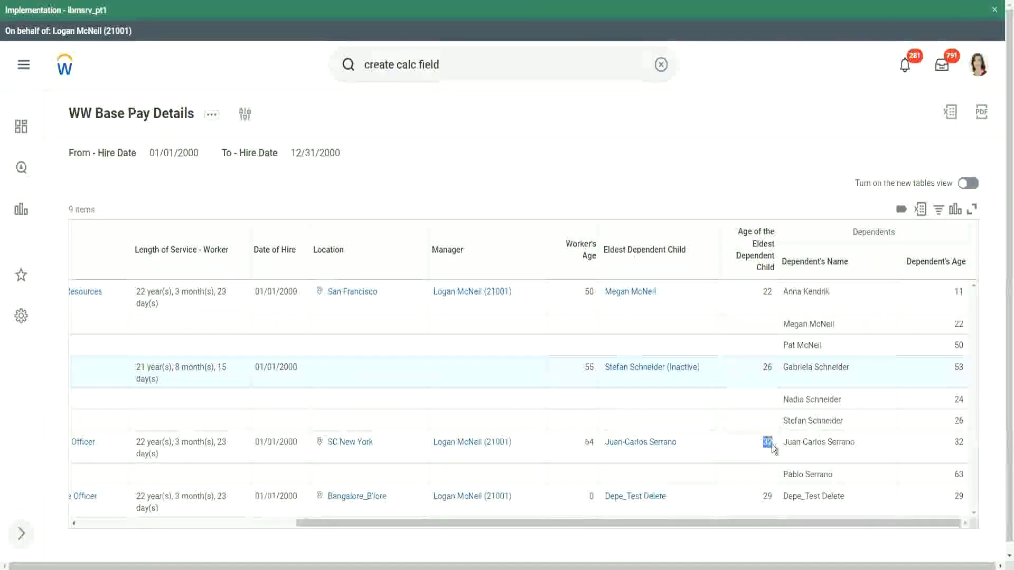
double_click(959, 442)
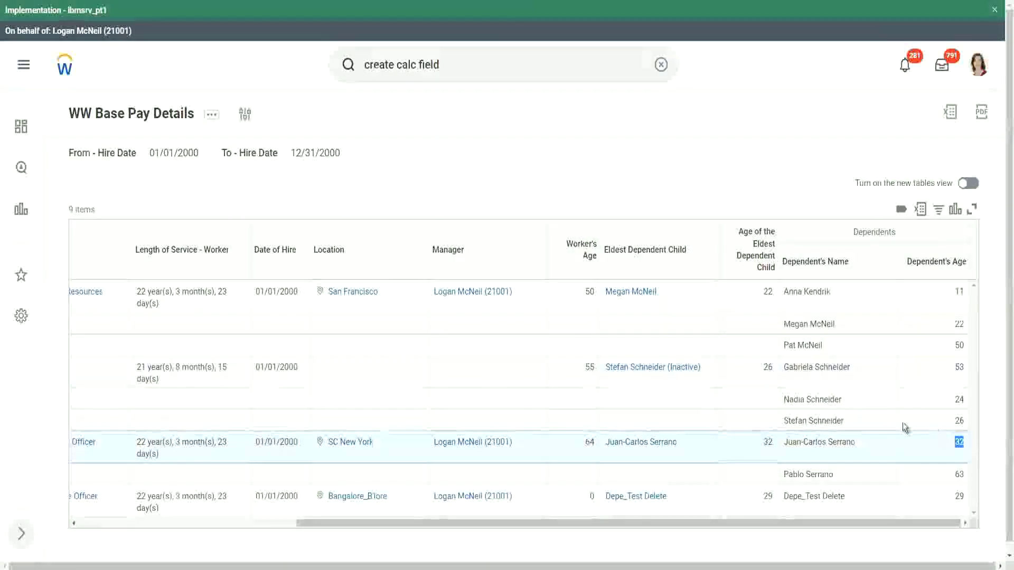
double_click(767, 497)
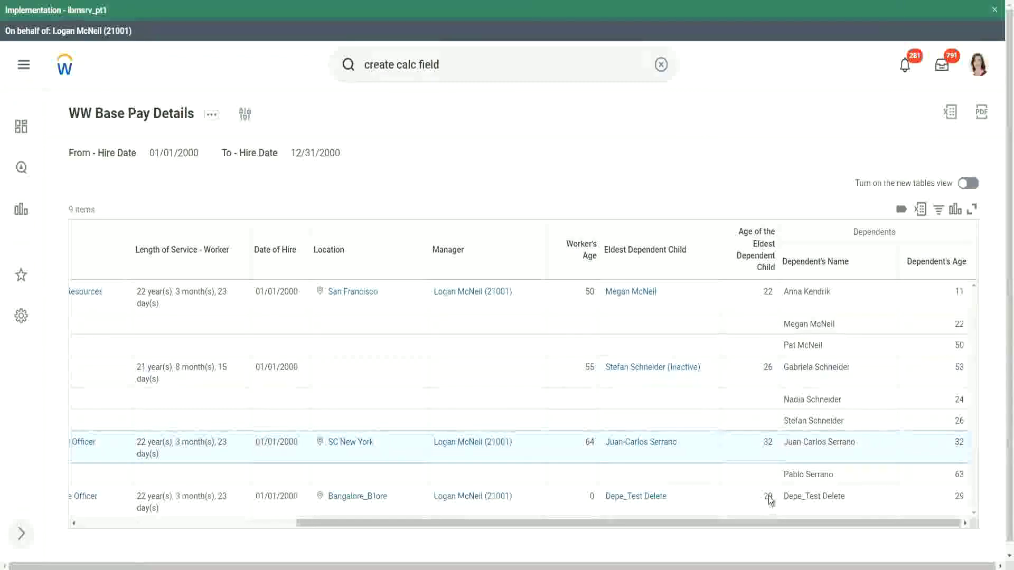
double_click(959, 497)
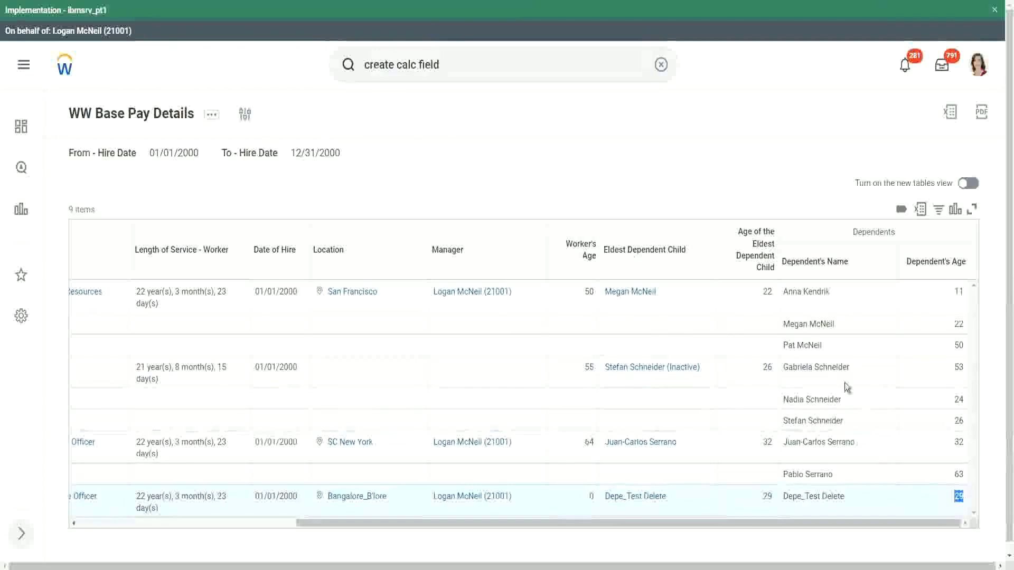
click(763, 162)
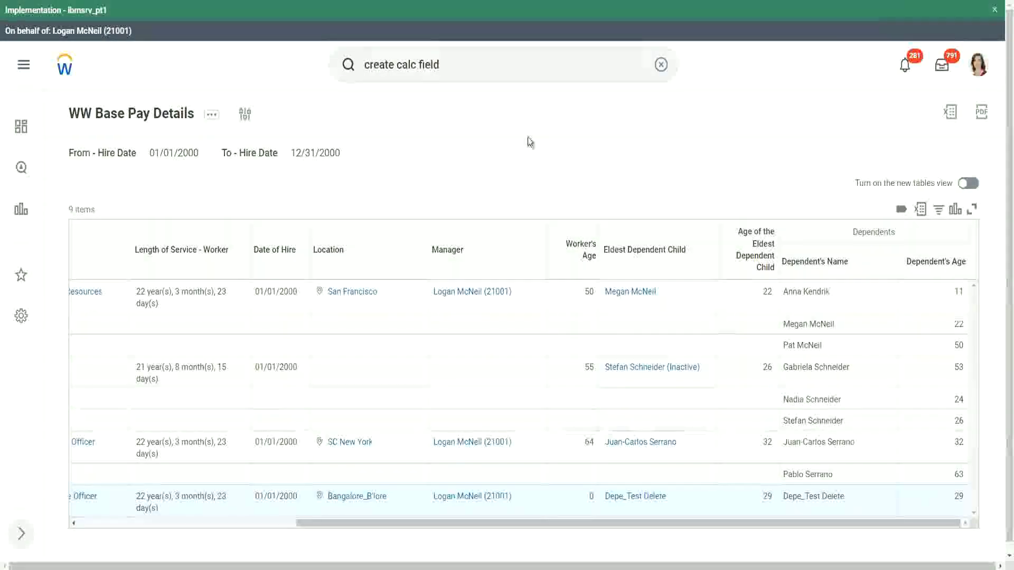
Open the WW Base Pay Details report definition for editing and go to its filter conditions.
click(211, 115)
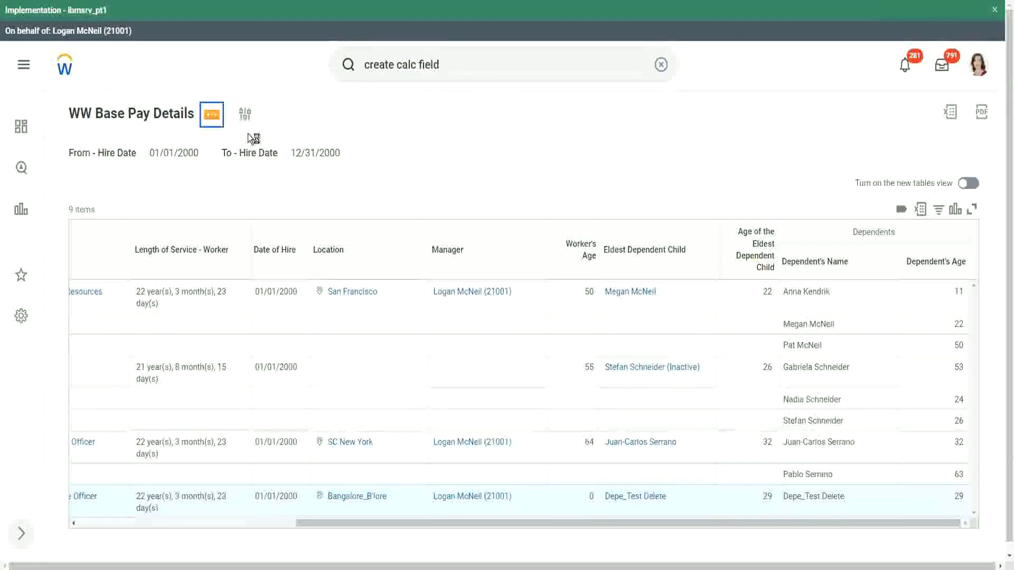
mouse_move(275, 174)
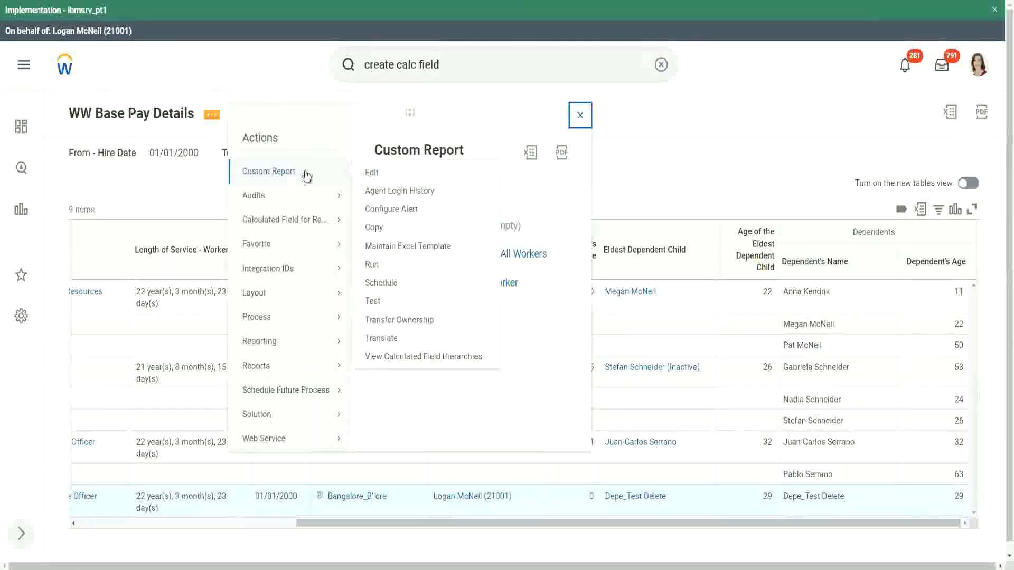
click(372, 173)
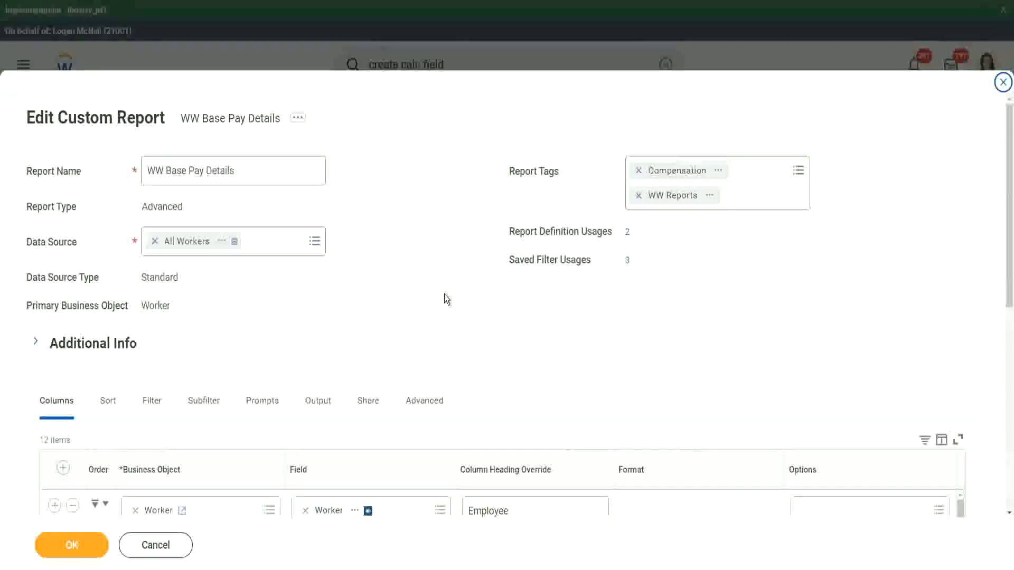
scroll(461, 267, down, 3)
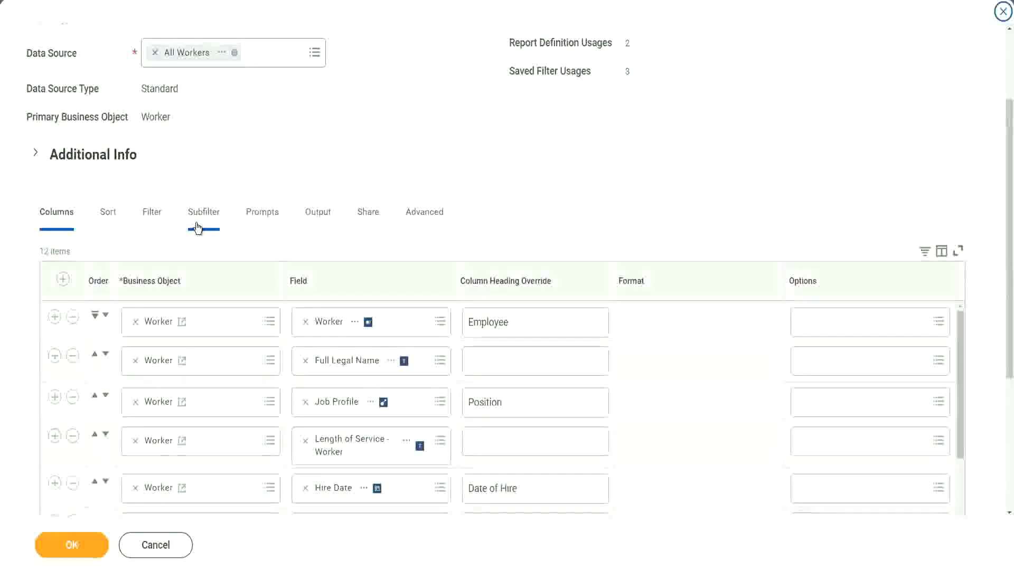
click(153, 214)
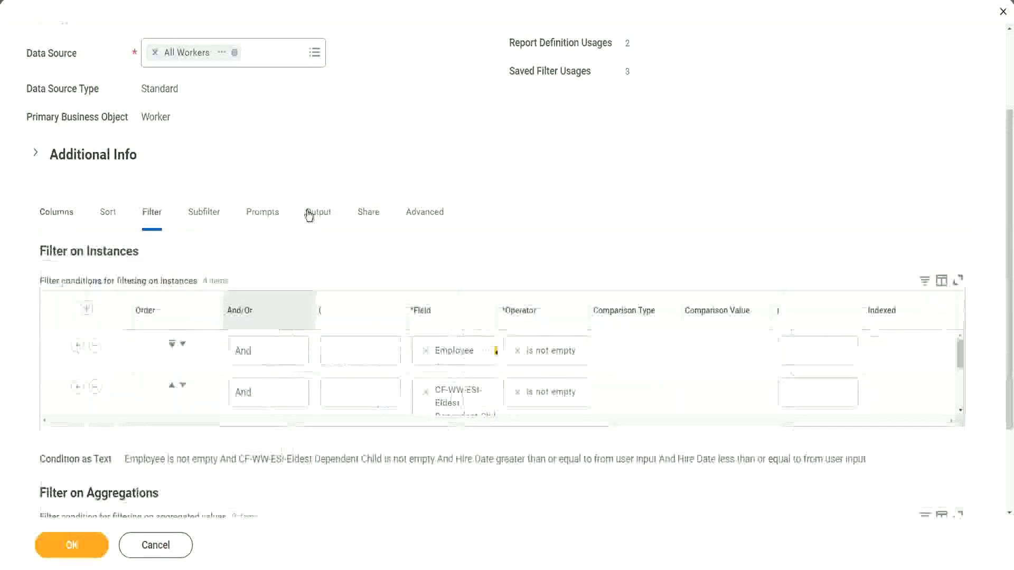
Add an And instance filter condition below CF-WW-ESI-Eldest Dependent Child using the field CF-WW-LRV-Age of the eldest Dependent Child.
click(54, 387)
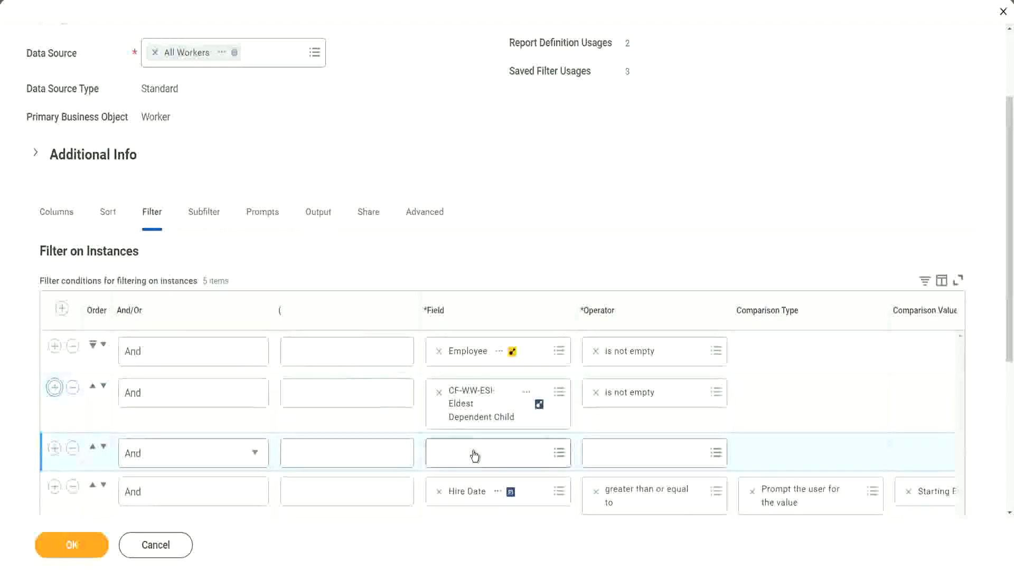
click(474, 451)
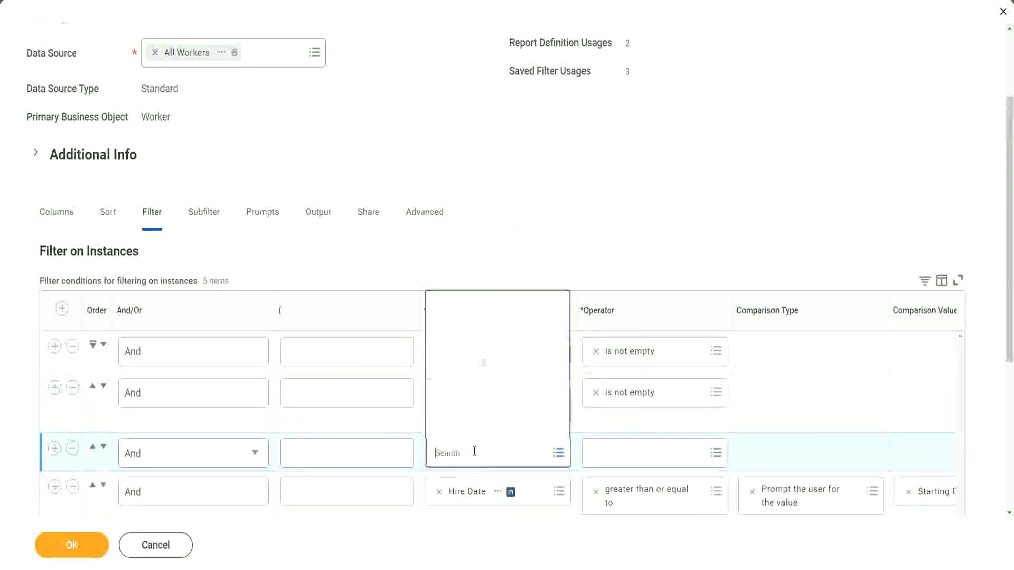
click(495, 306)
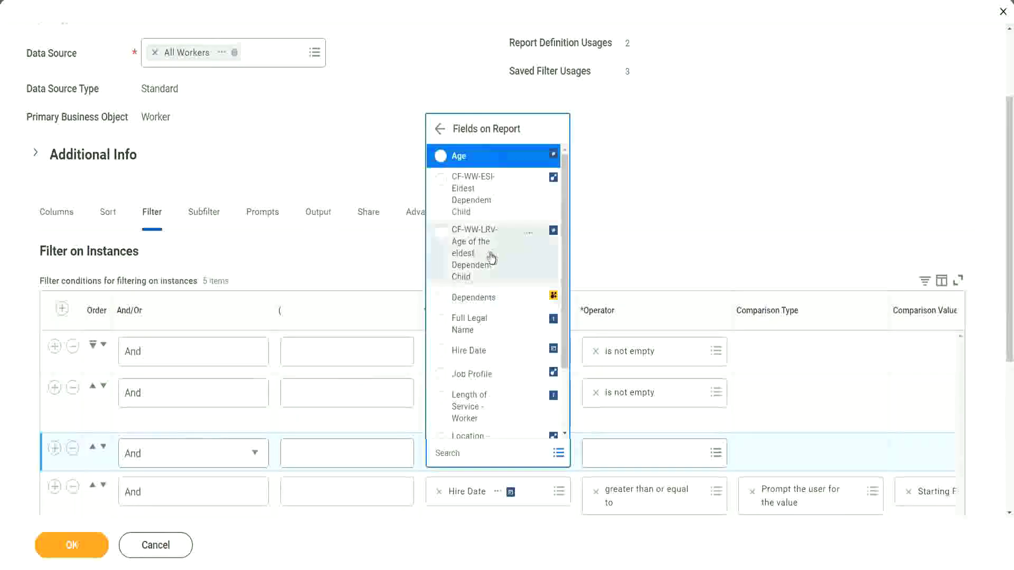
click(460, 253)
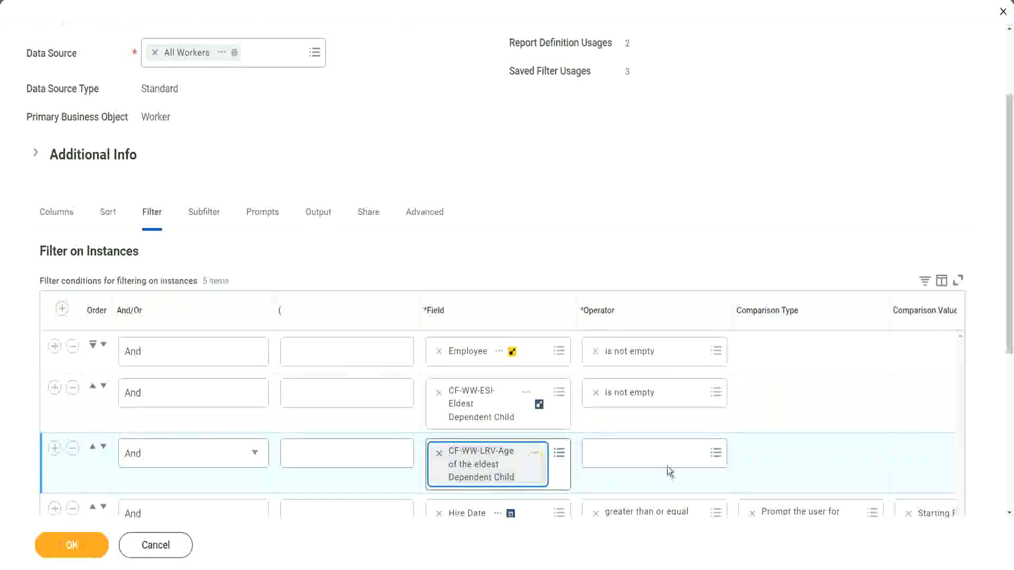
Set the new age condition to less than or equal to the filter-specified value 30 and save the report.
click(657, 451)
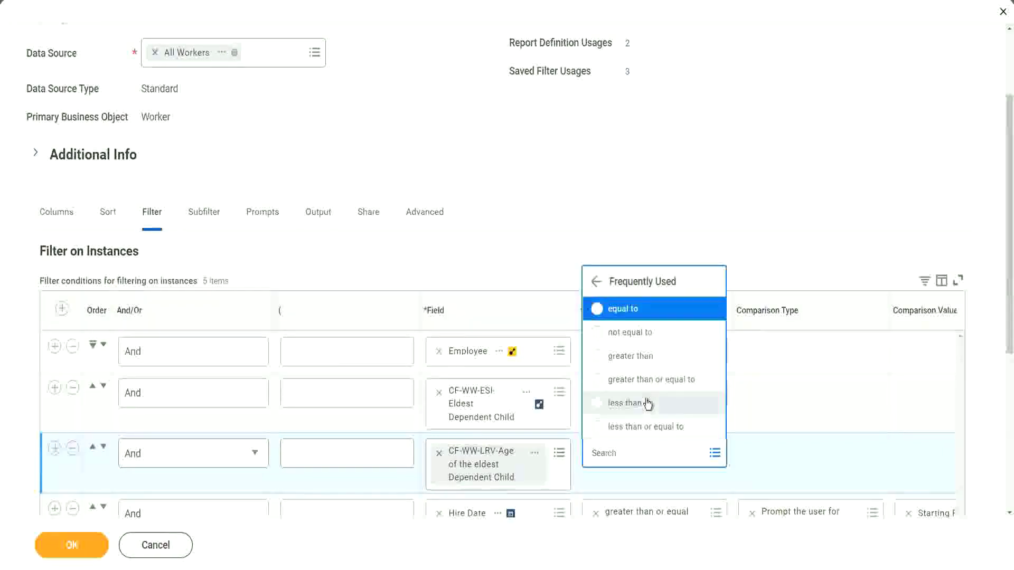
click(652, 431)
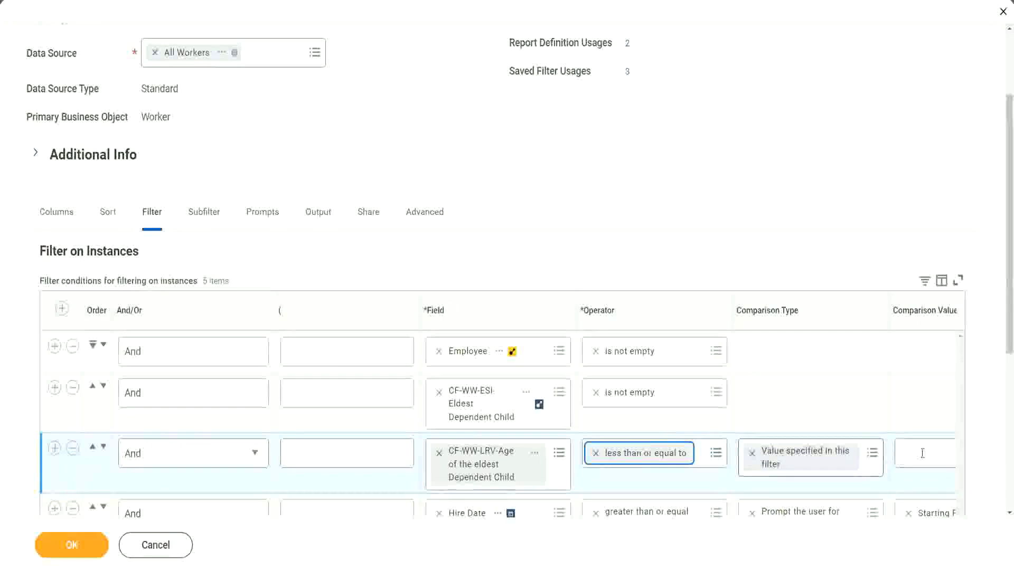
scroll(543, 485, down, 2)
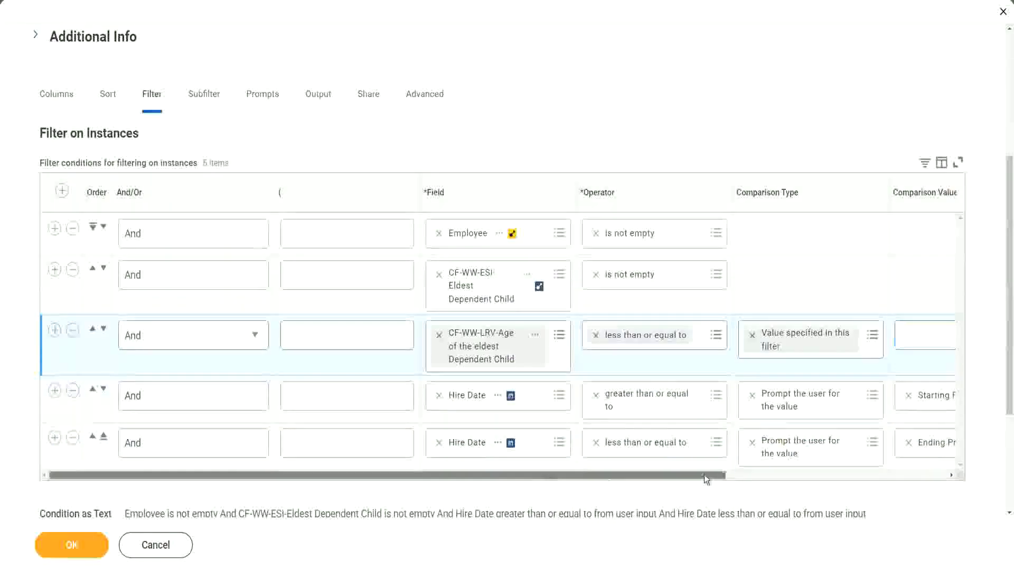
scroll(704, 474, right, 5)
click(744, 333)
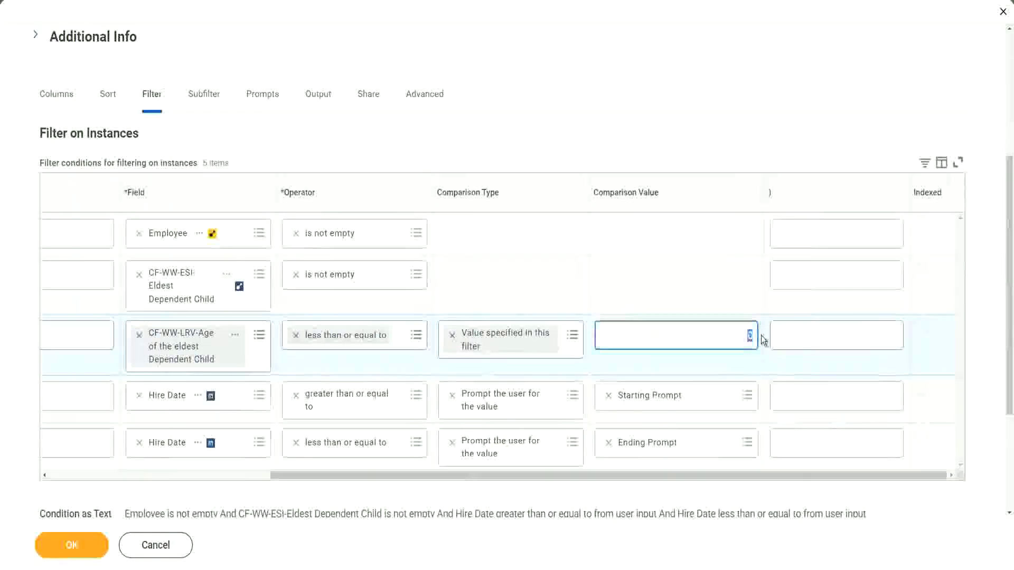
text(30)
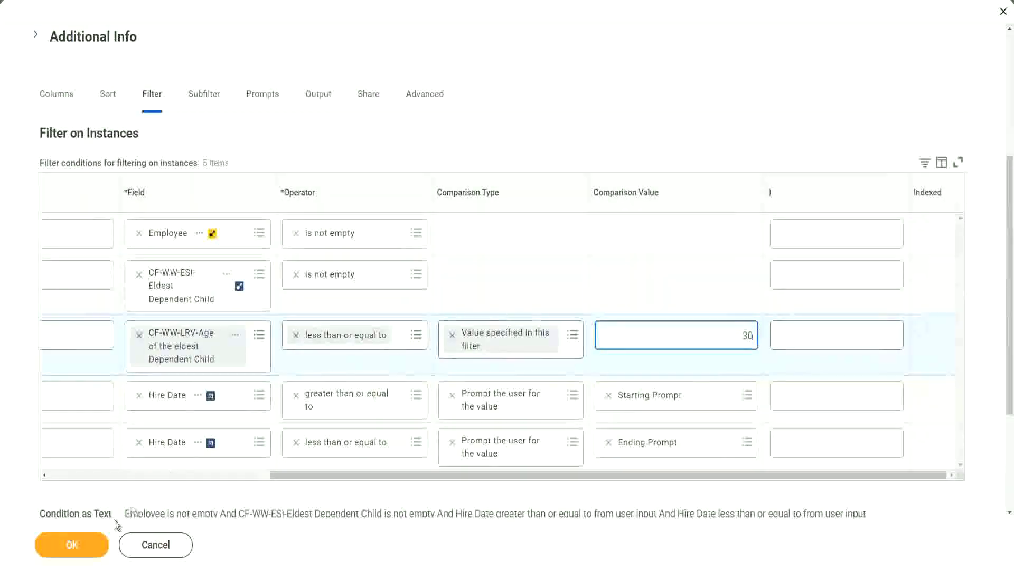
click(68, 556)
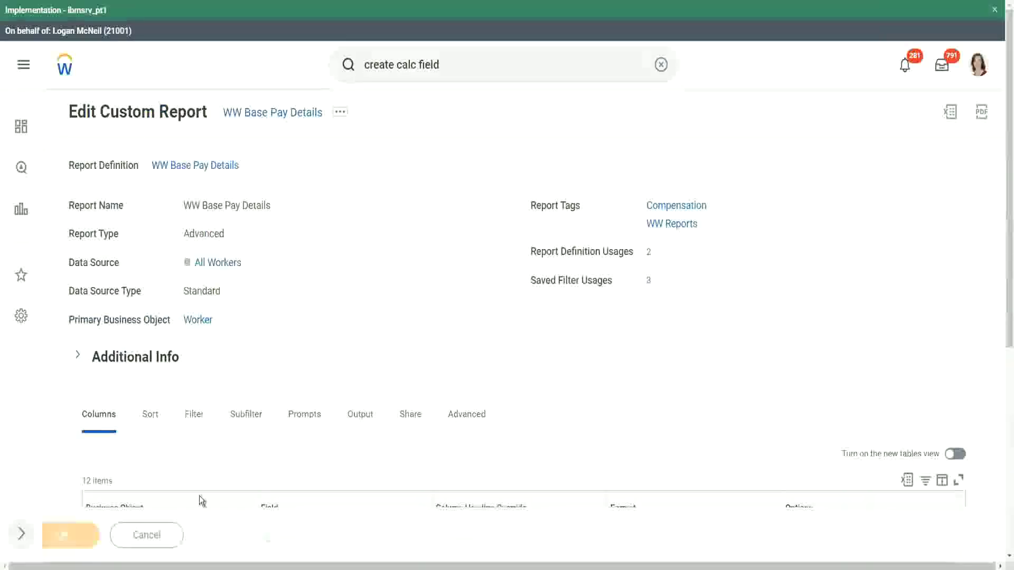
Run the report again with the saved 2000 filter, covering hire dates 01/01/2000 to 12/31/2000.
click(108, 537)
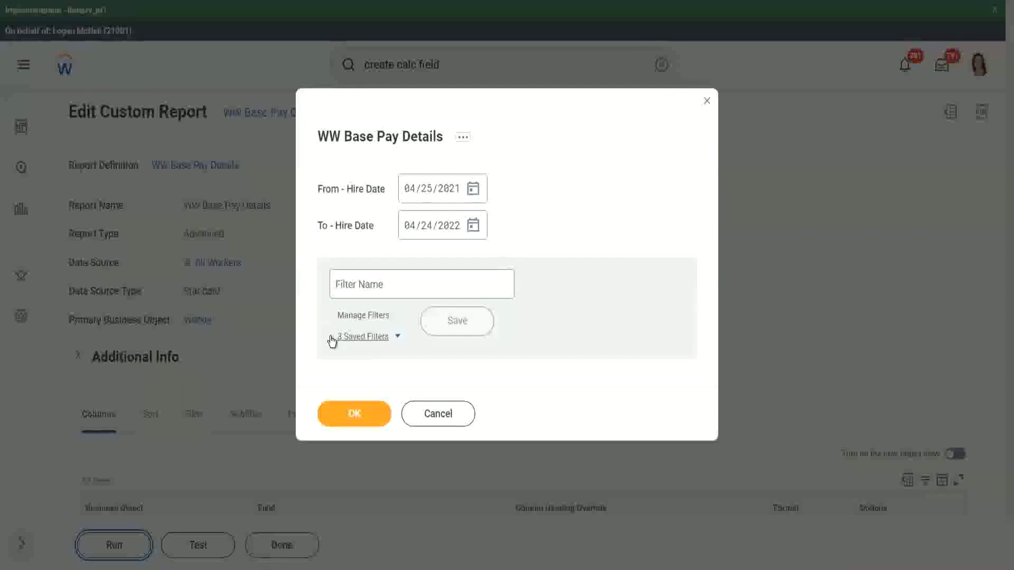
click(397, 337)
click(395, 383)
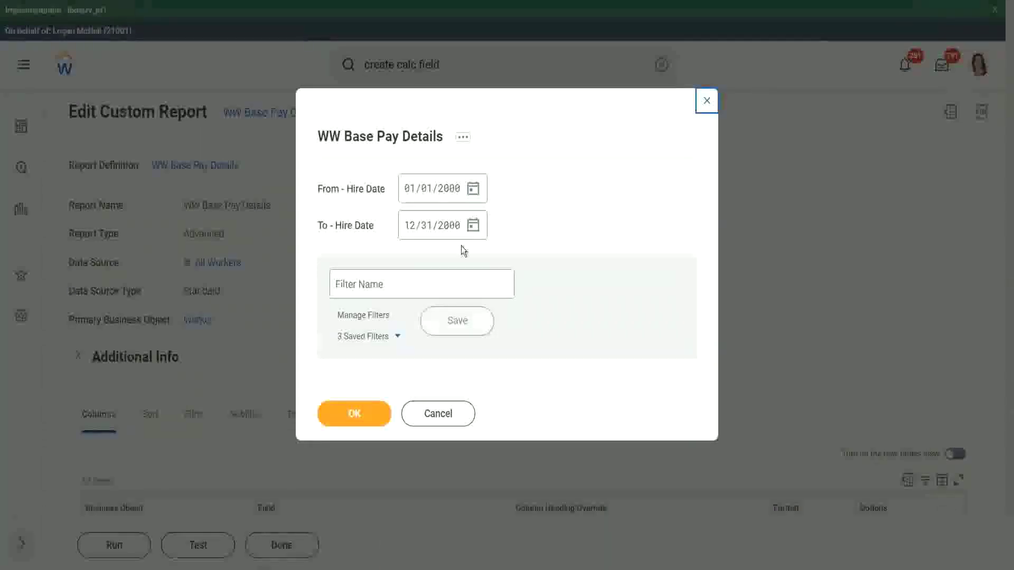
click(353, 415)
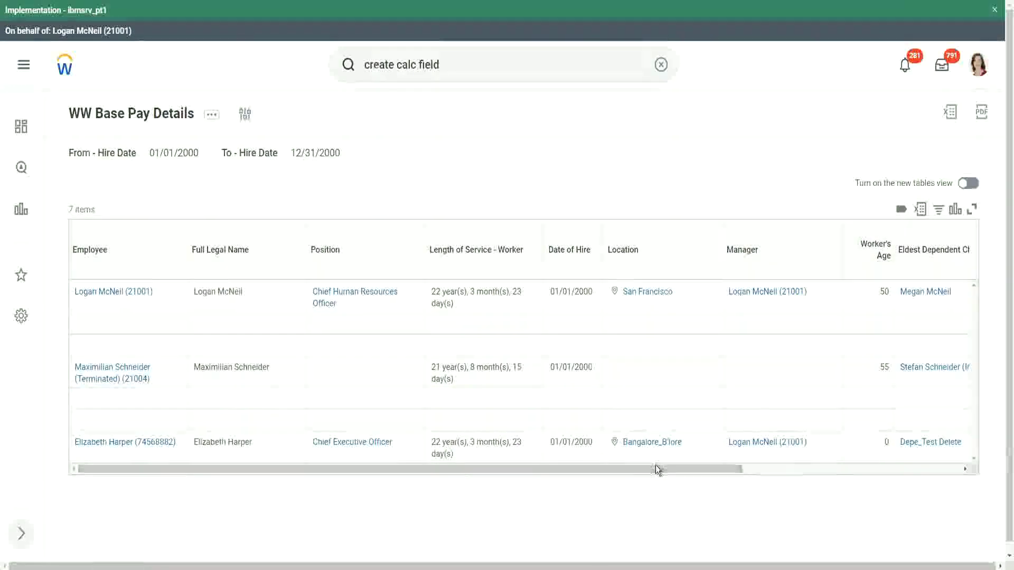
Check the Age of the Eldest Dependent Child column in the filtered report against the 30-year limit.
drag(655, 469, 867, 479)
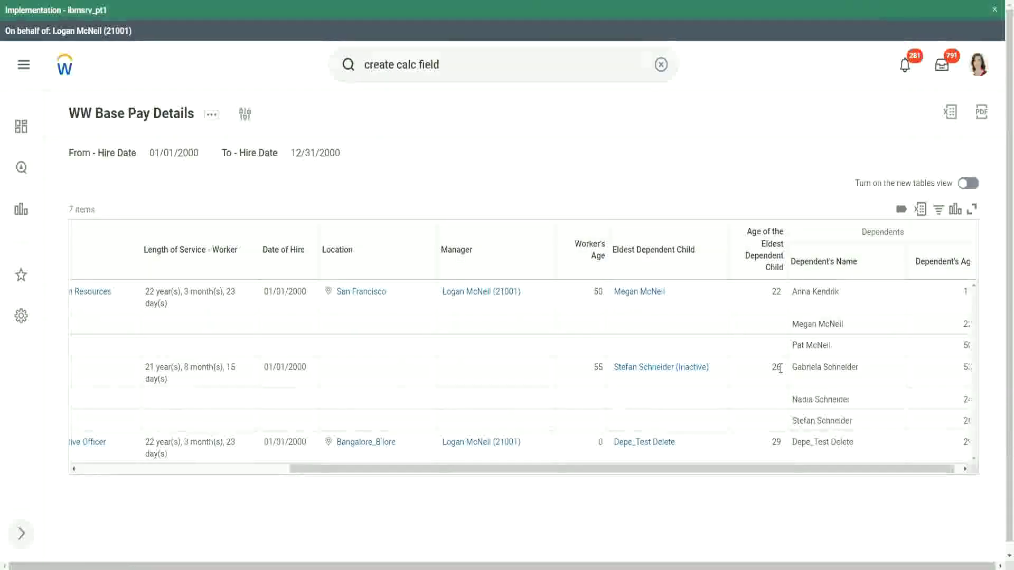
double_click(776, 443)
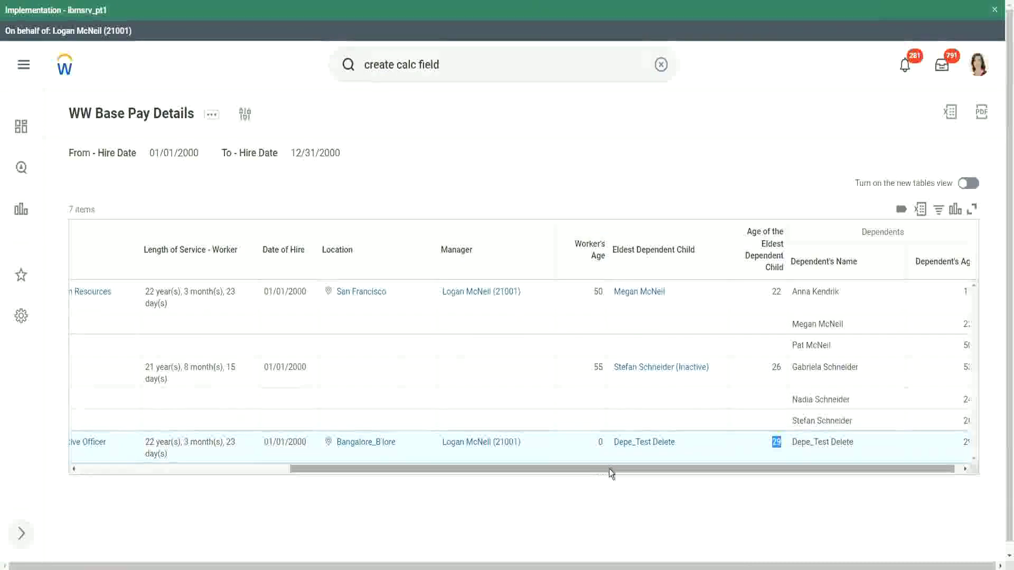
drag(609, 468, 289, 476)
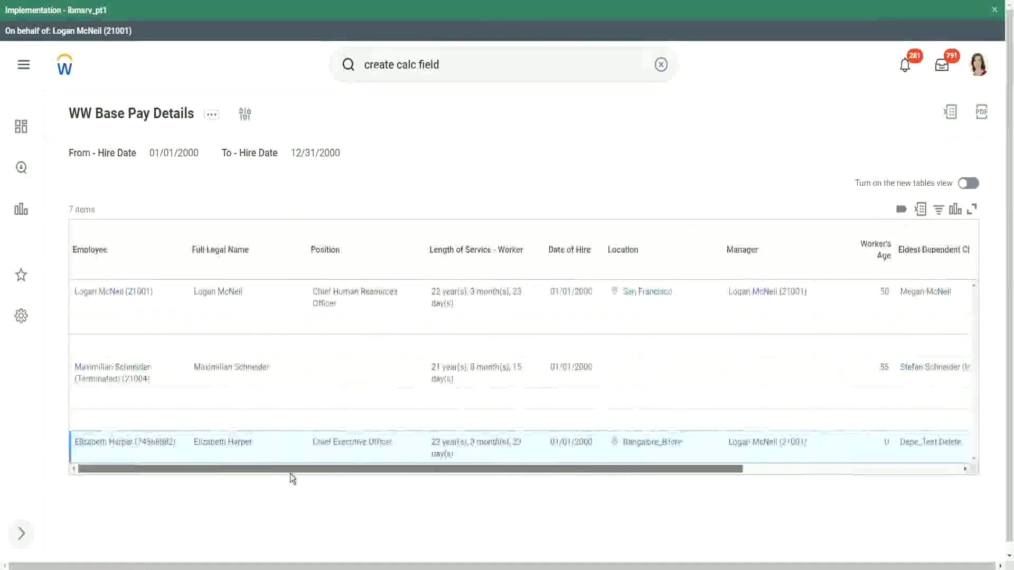